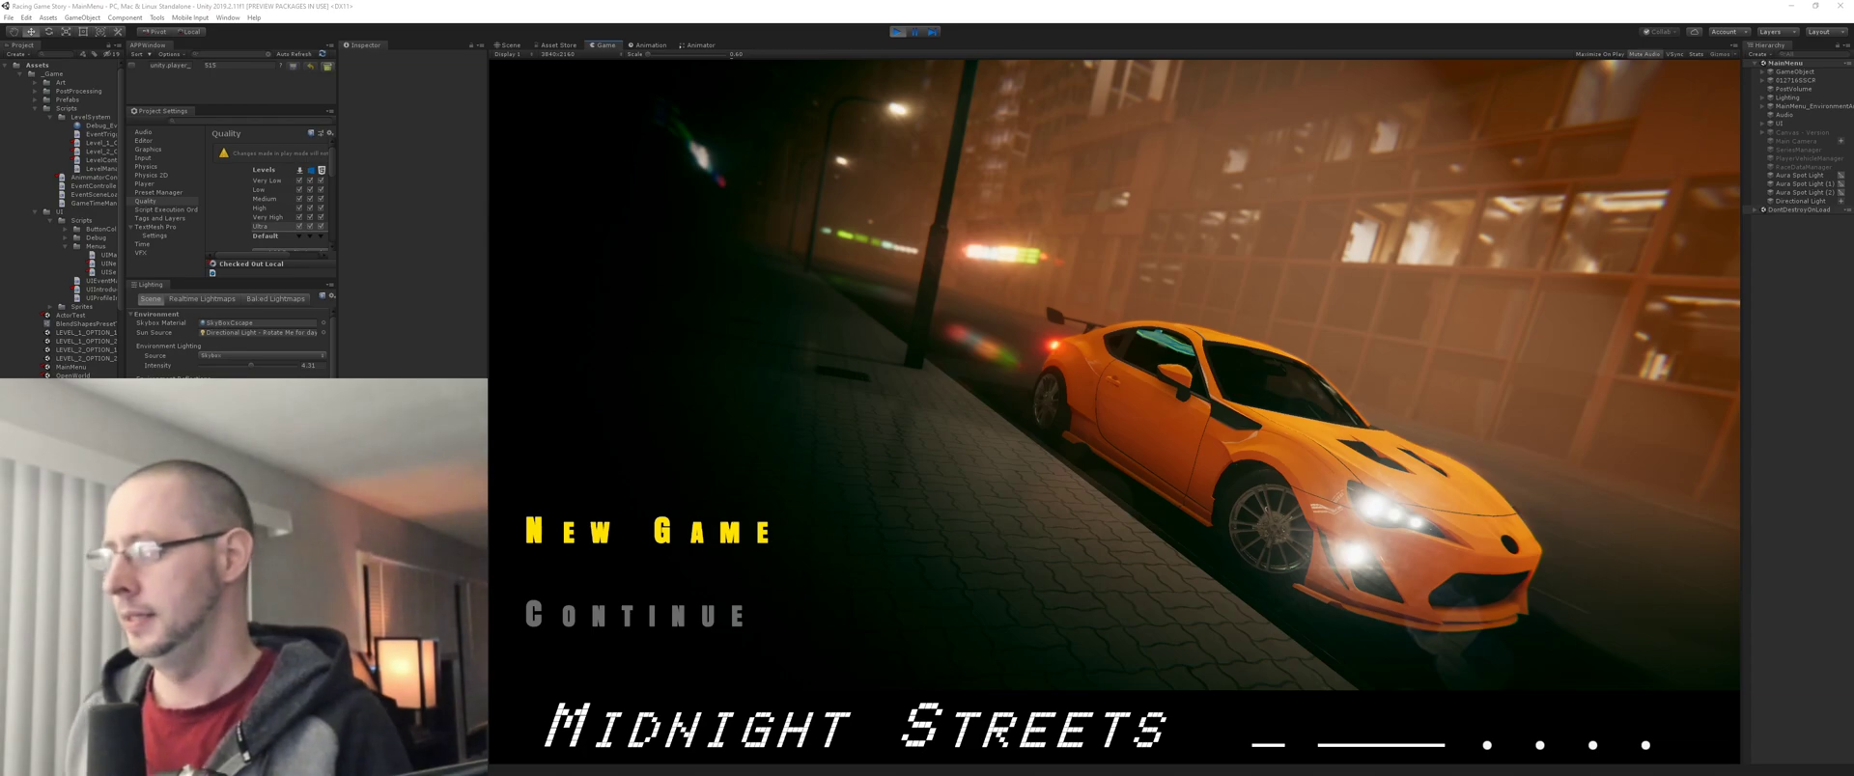
- Start a new game and create a player profile named AA
click(687, 519)
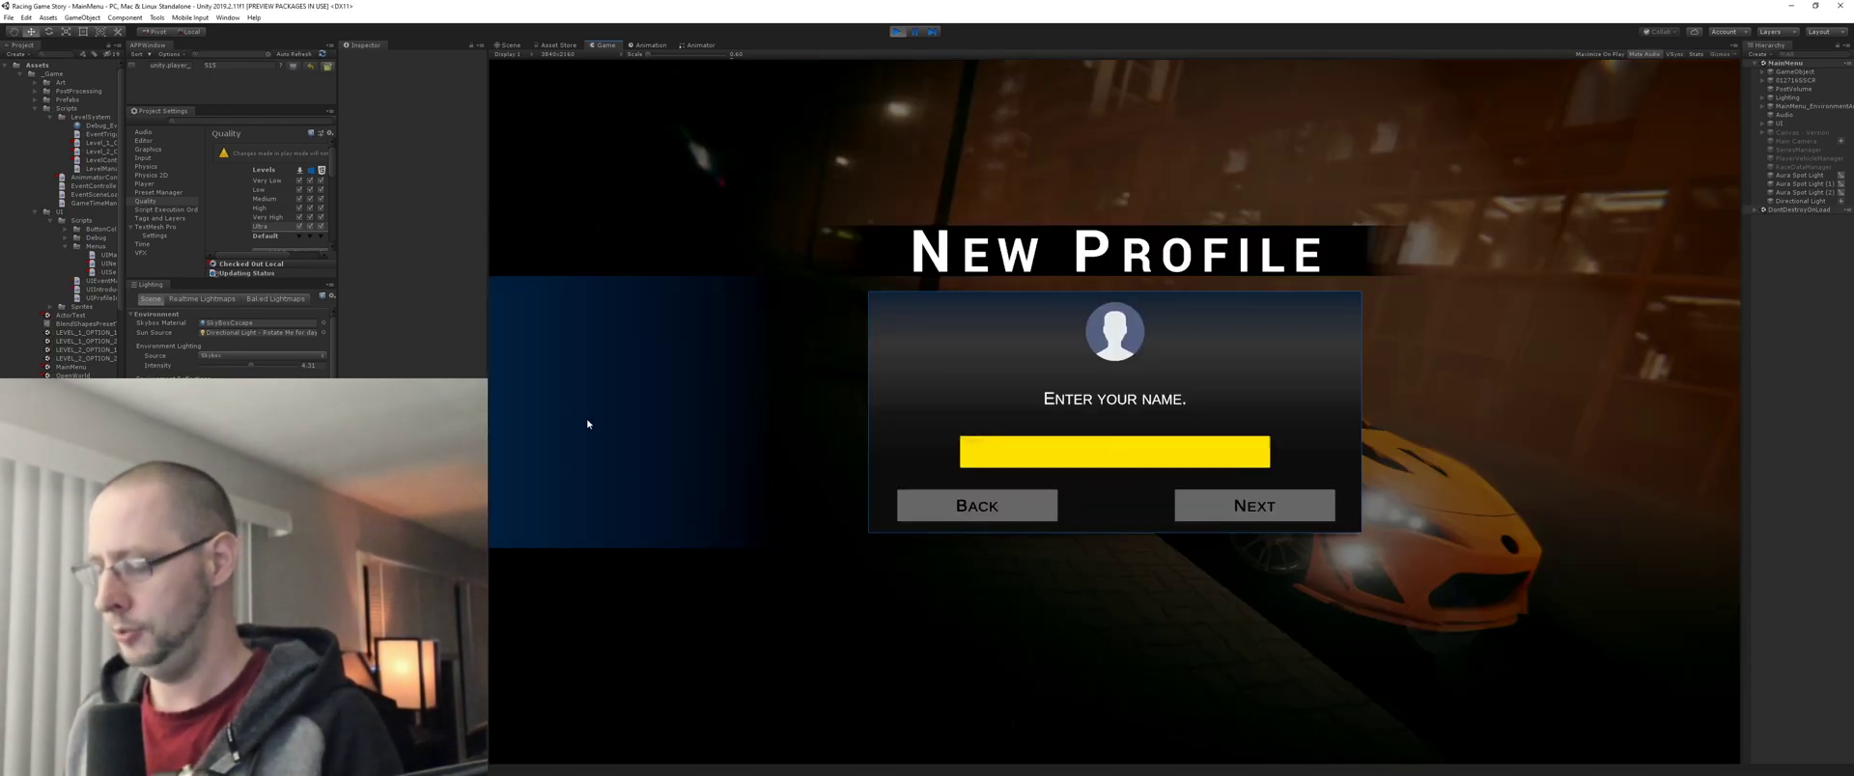
text(AA)
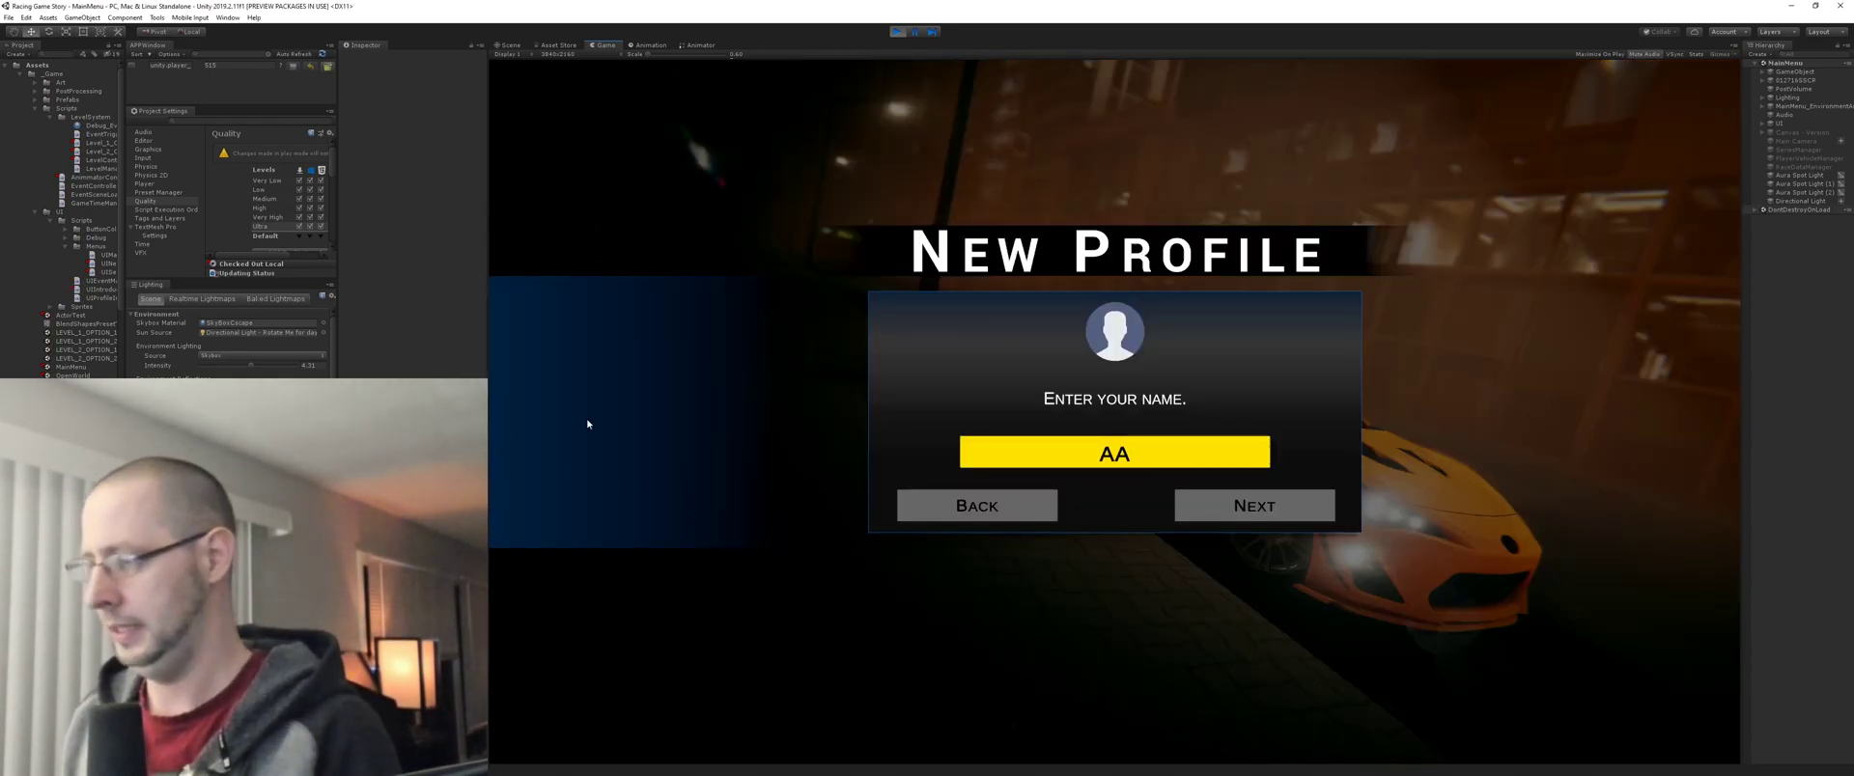
click(1323, 499)
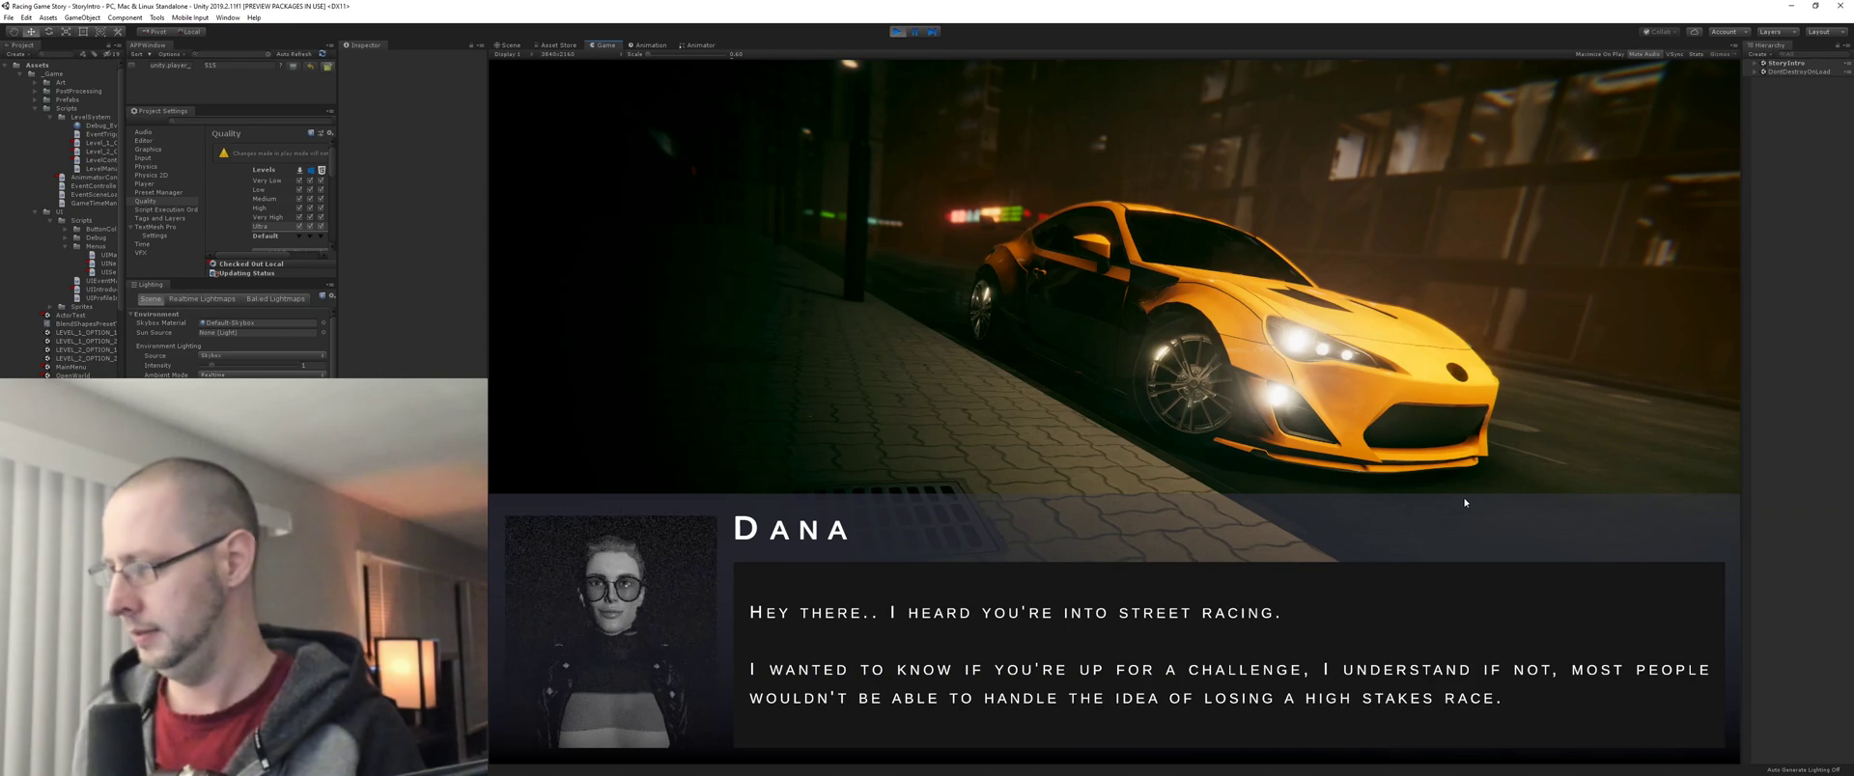
- Advance through Dana's intro dialogue and choose to go downtown
click(1514, 375)
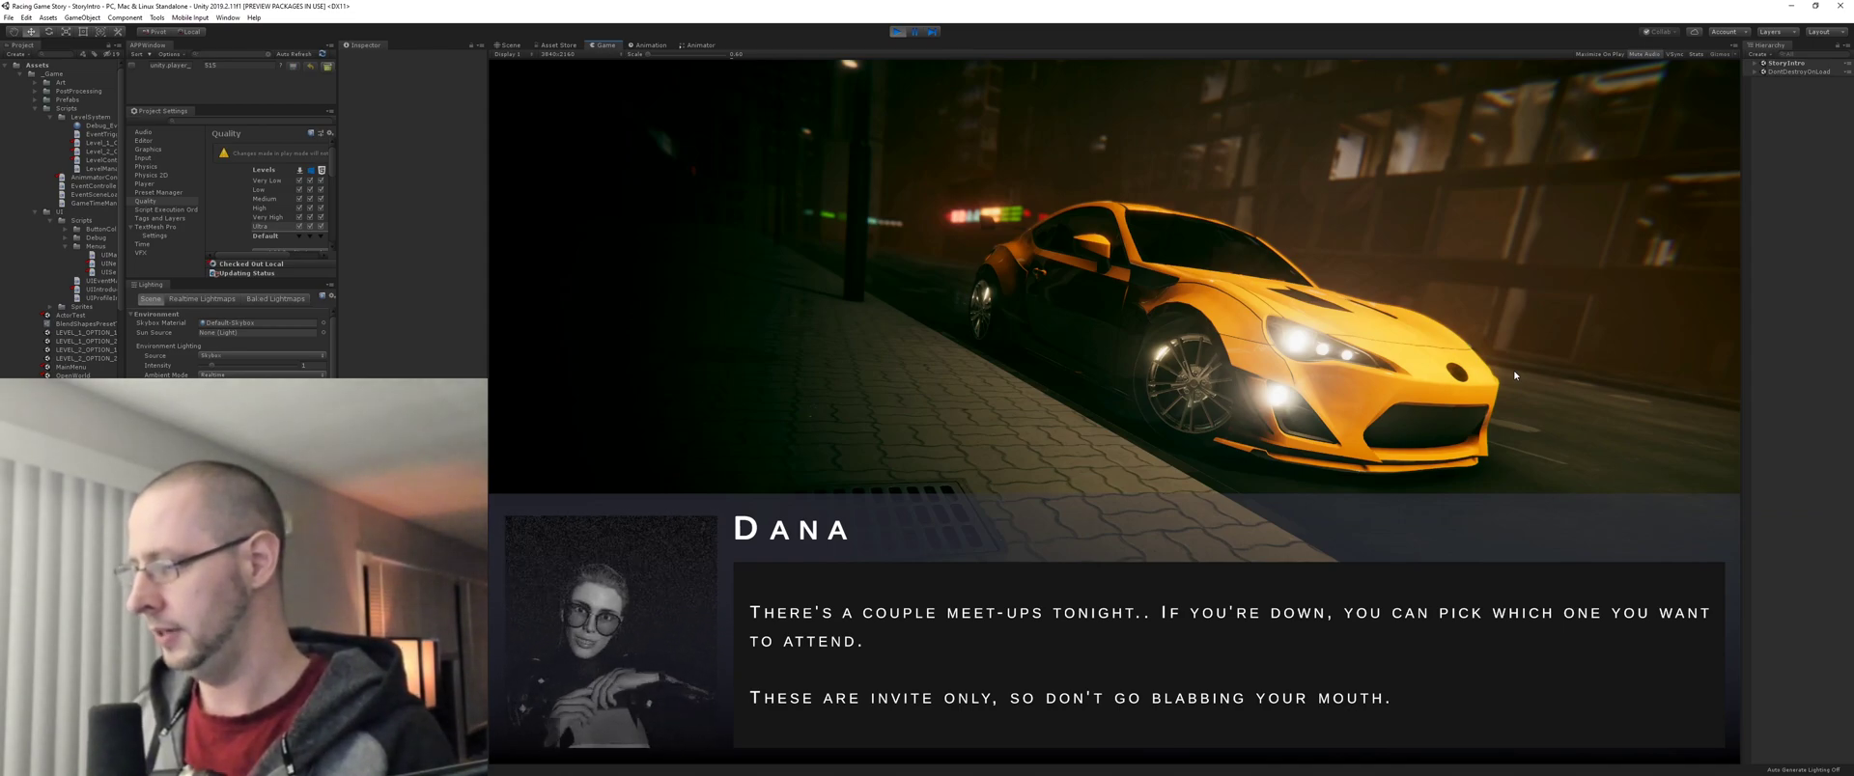
click(1363, 391)
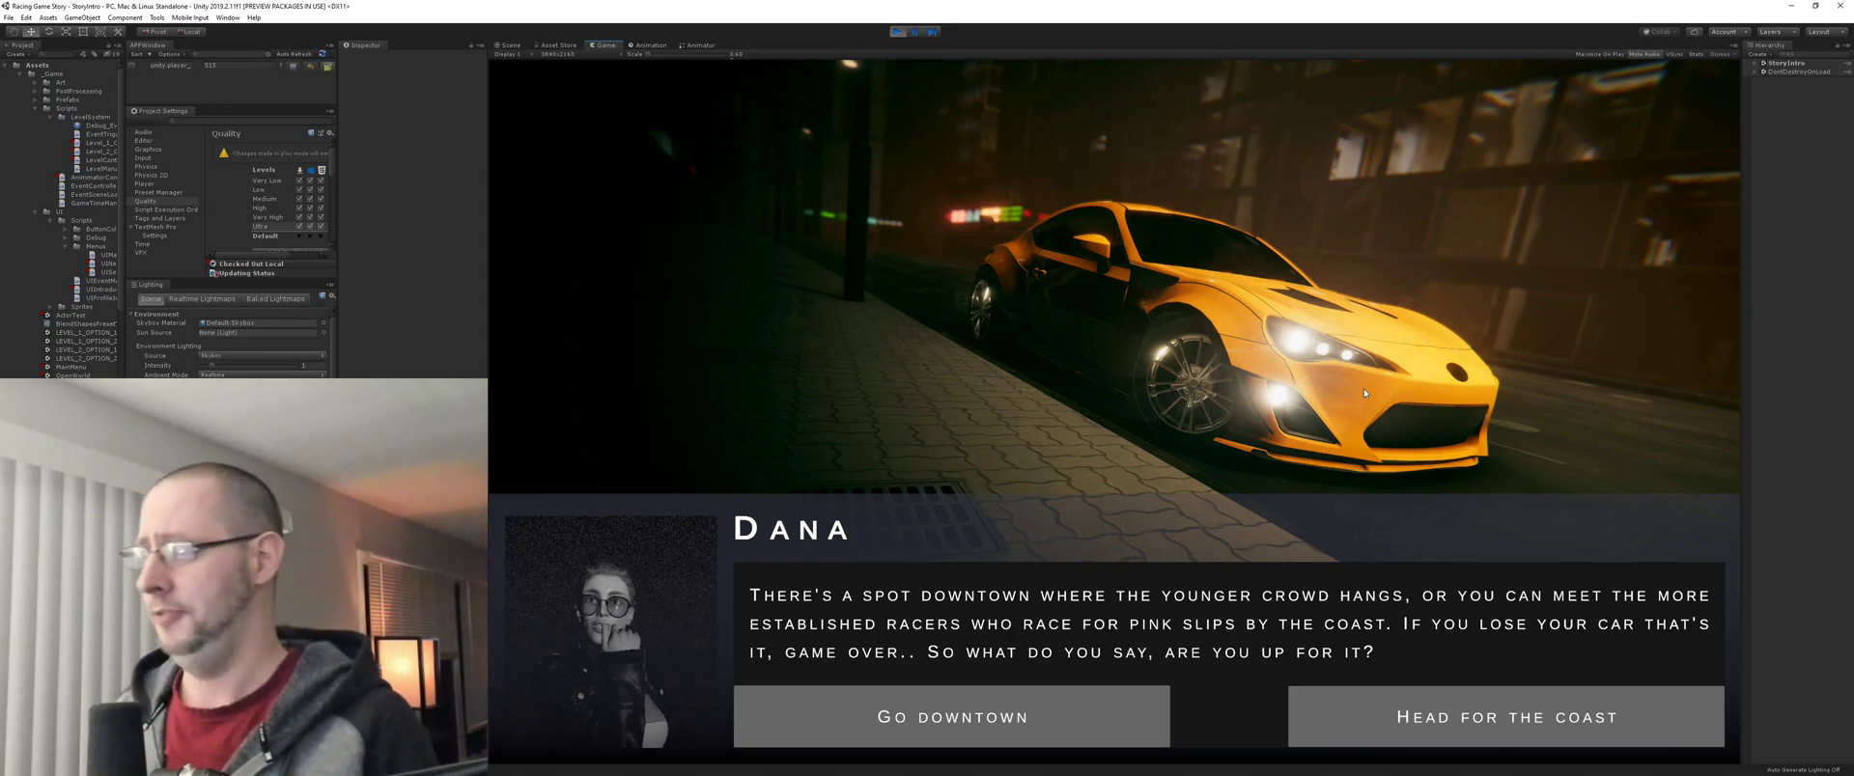
key(Return)
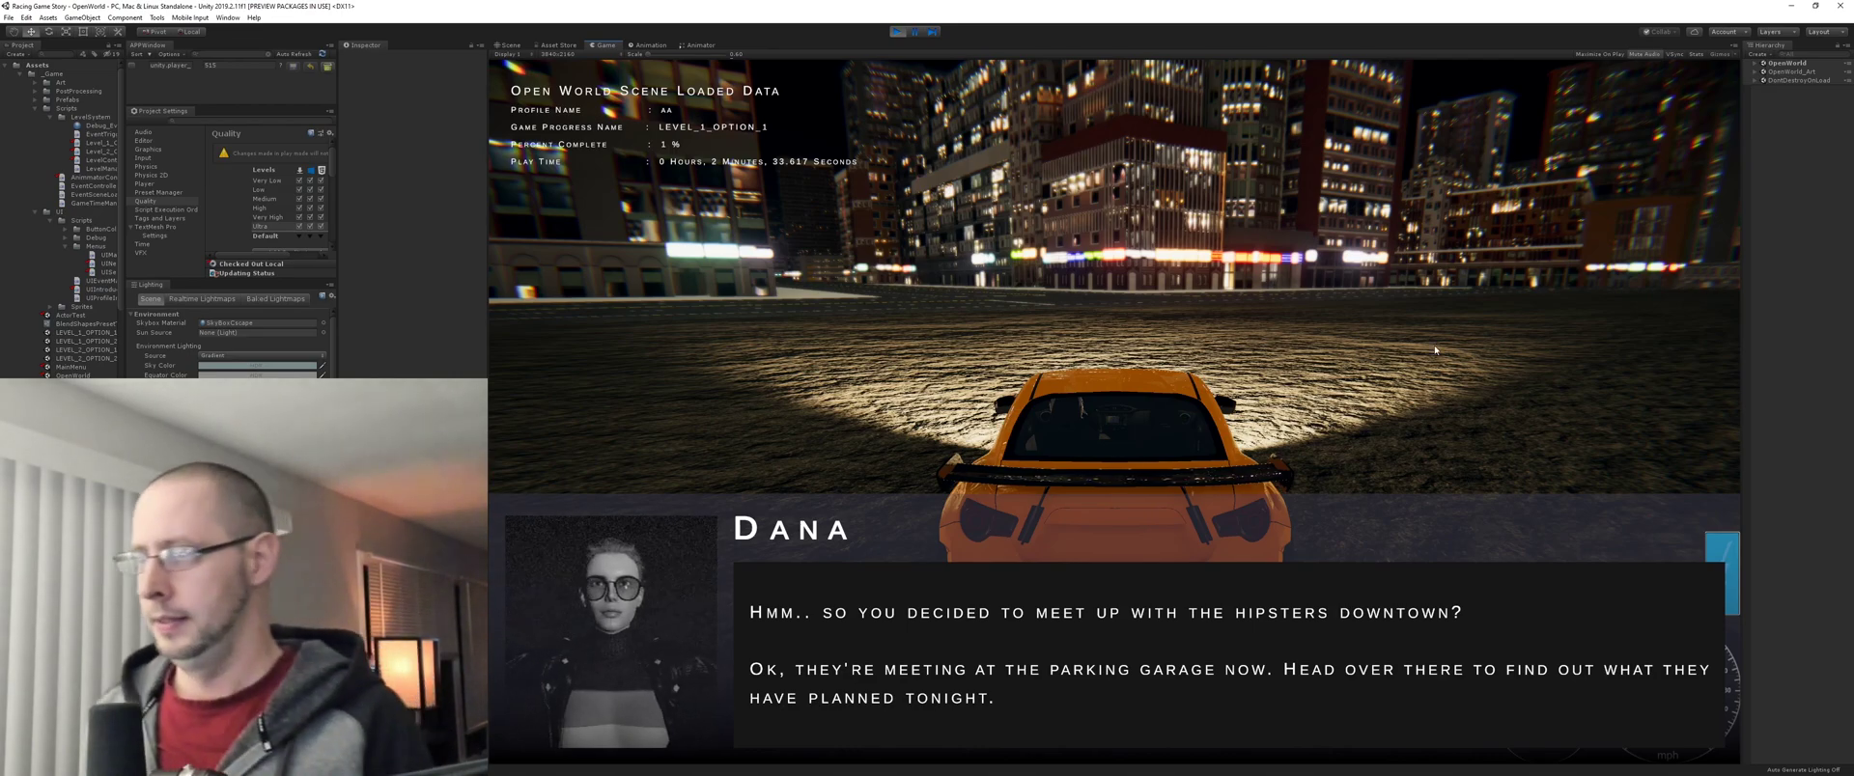
- Drive the car through the downtown streets with a nitro boost and into the red event marker
key(w)
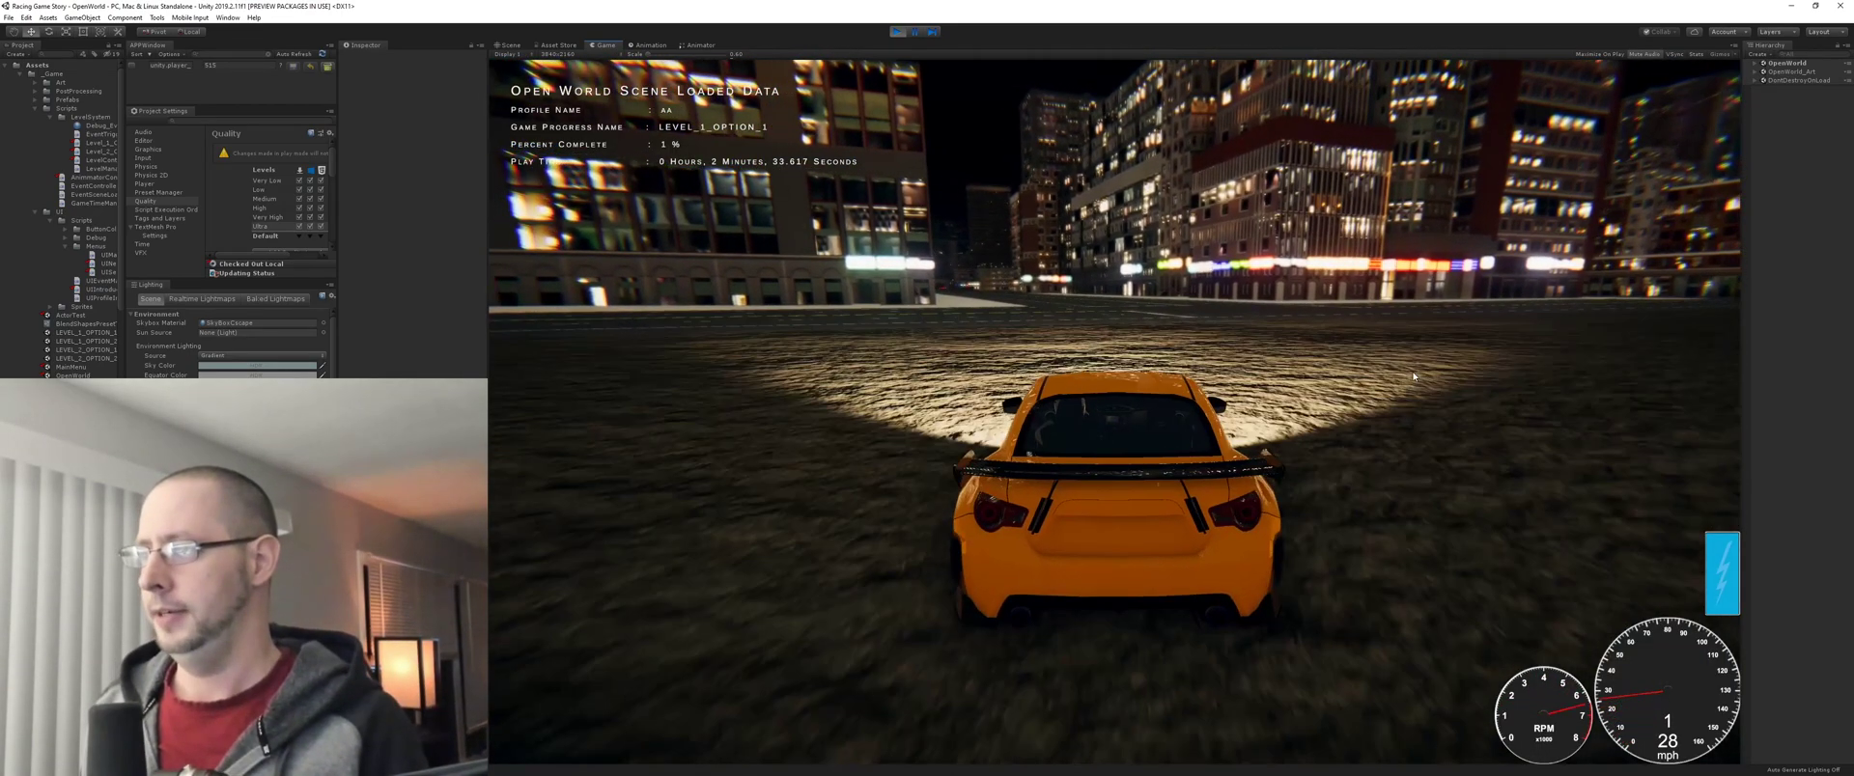
key(shift)
key(d)
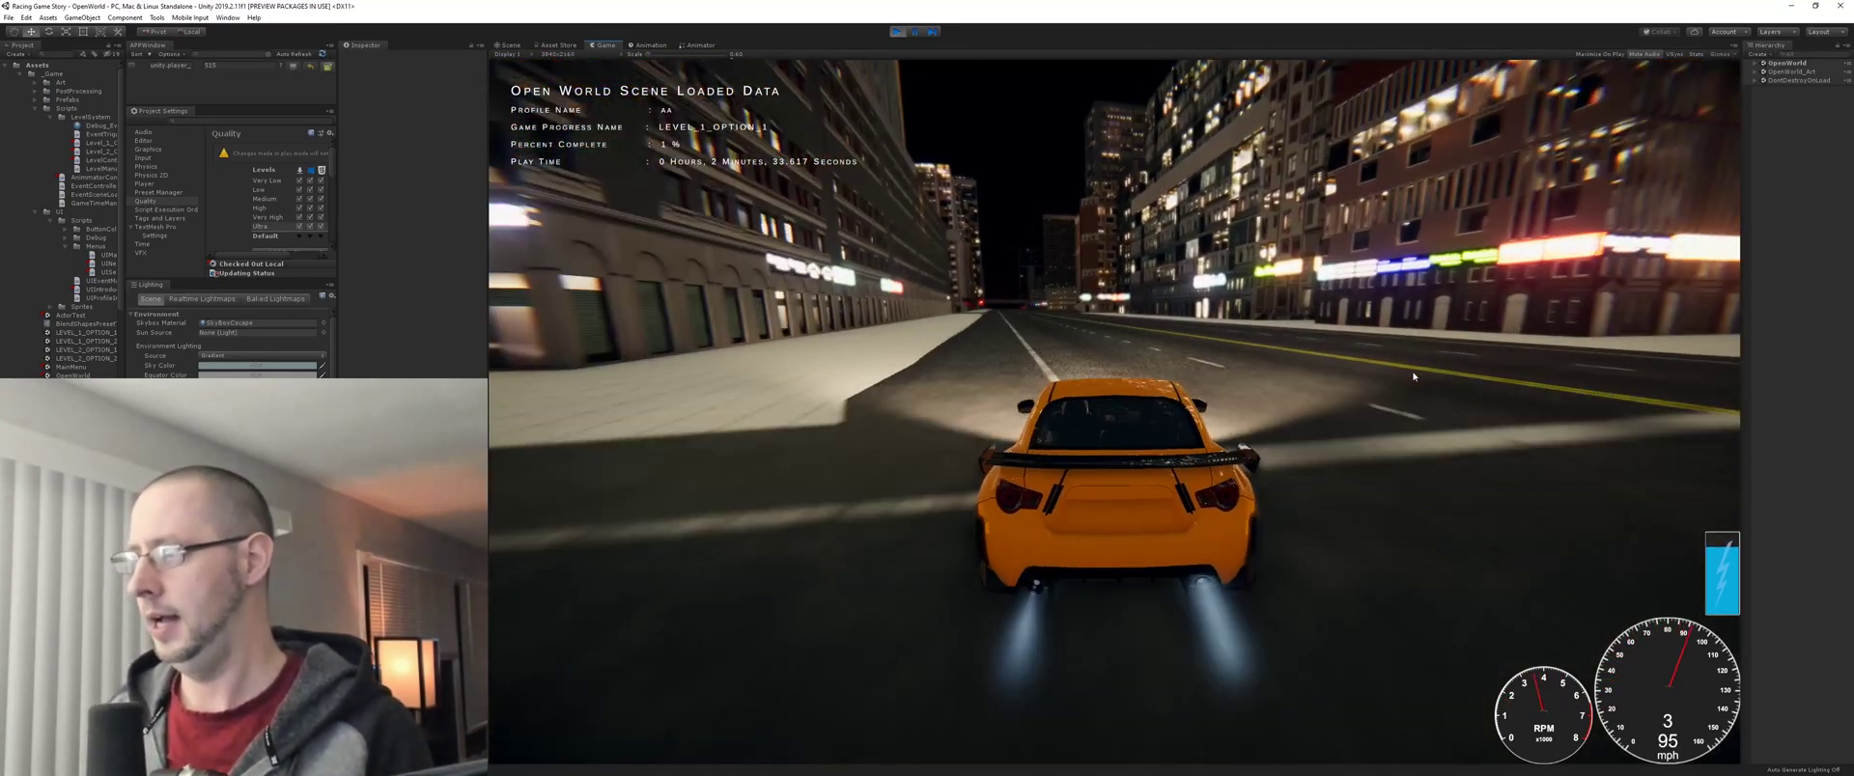
key(a)
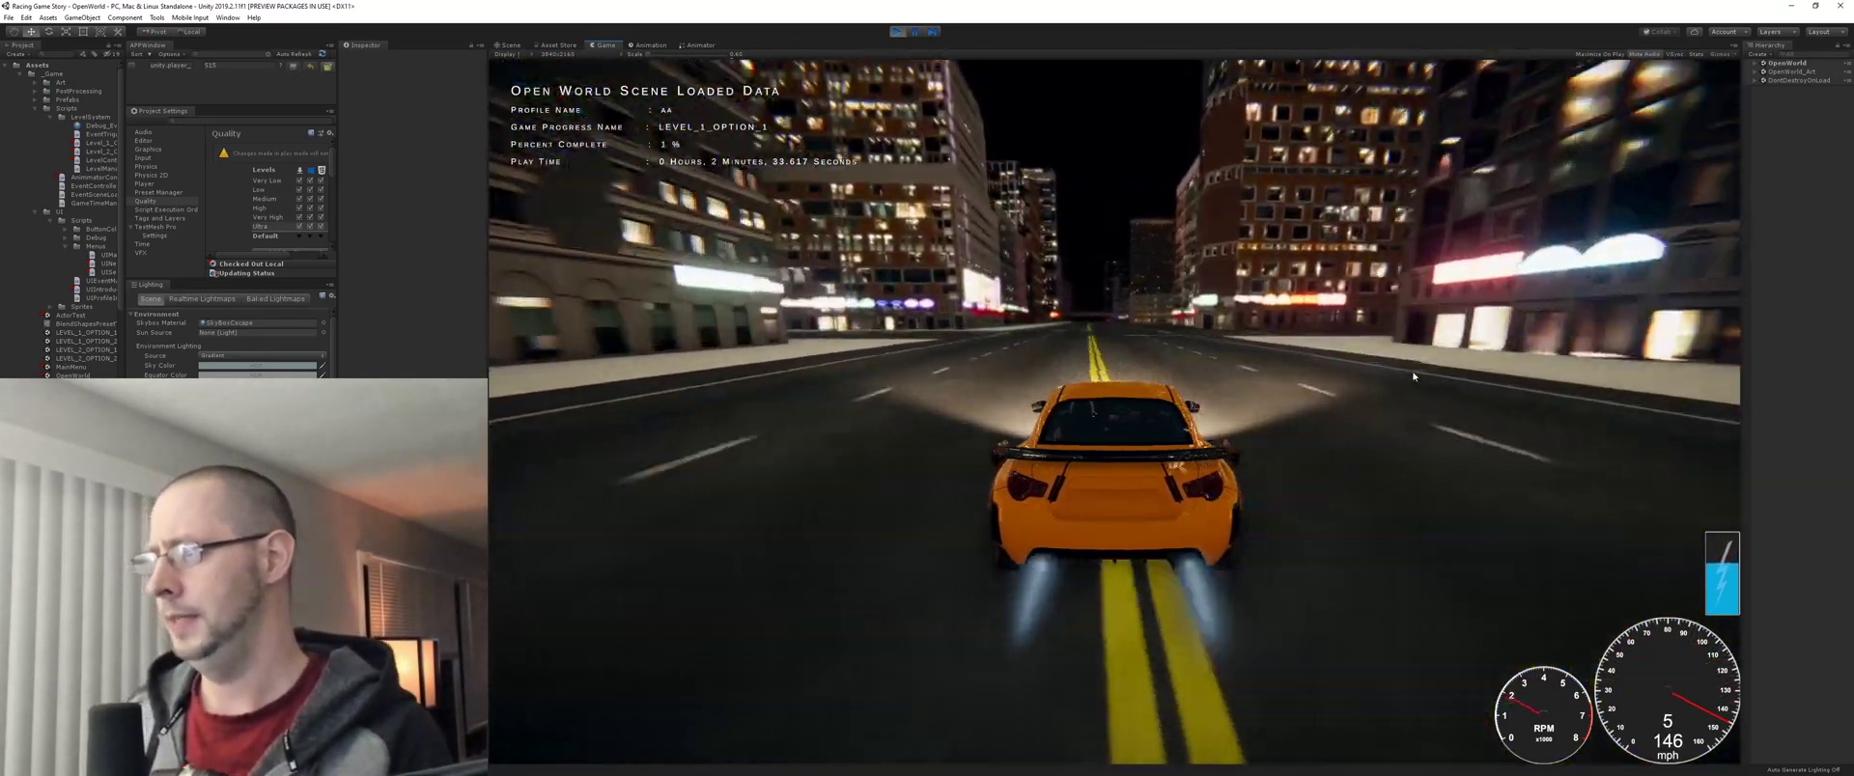
key(s)
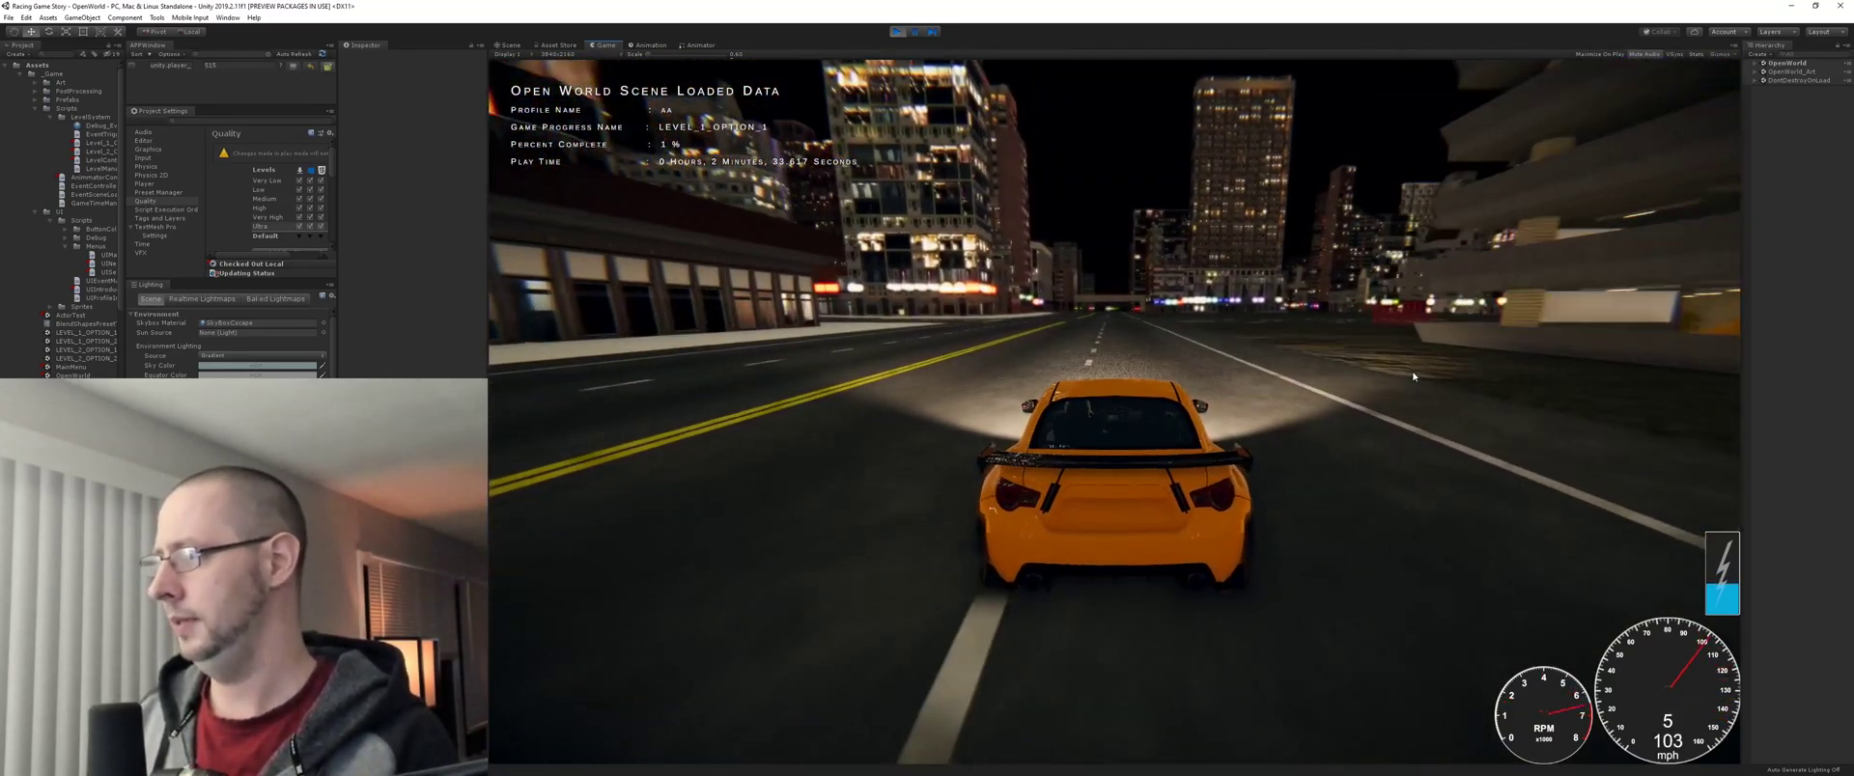
key(a)
key(d)
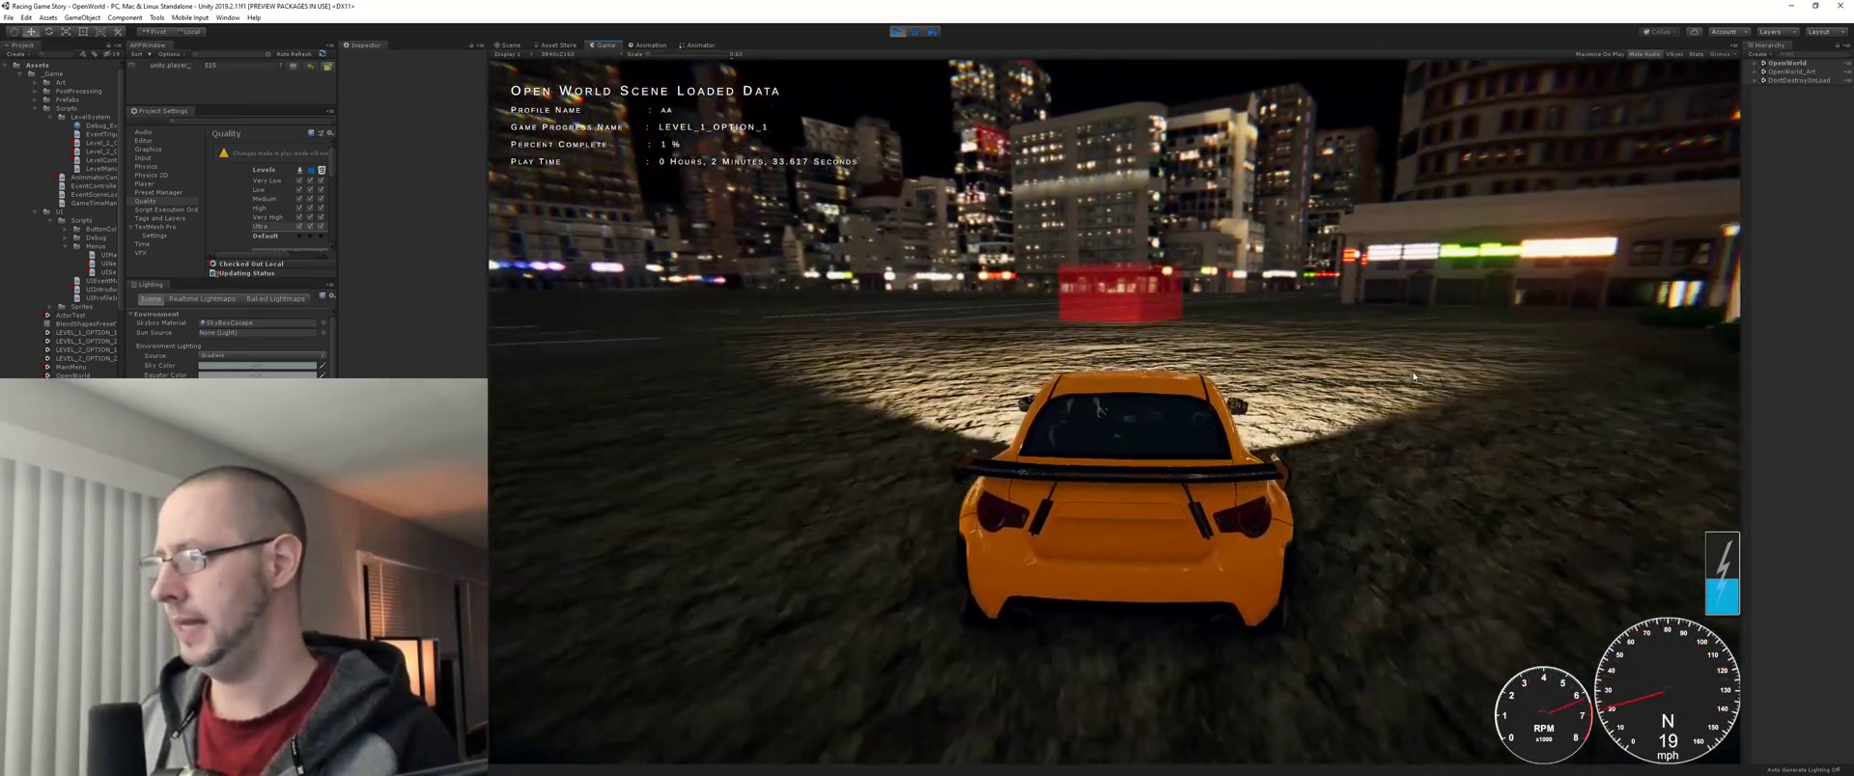
key(w)
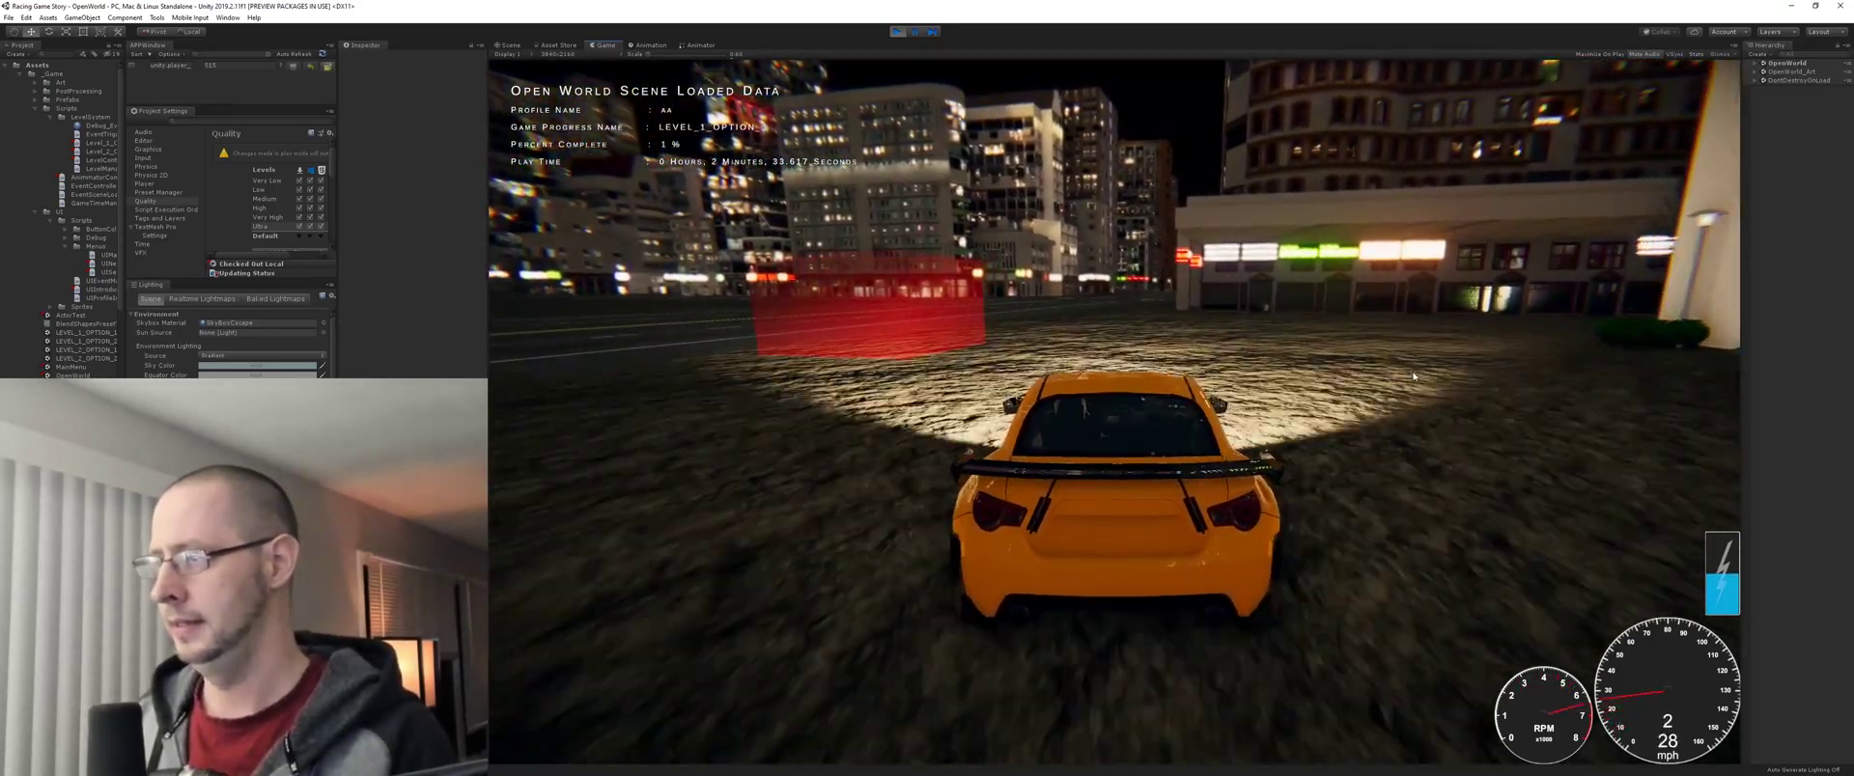
key(s)
key(w)
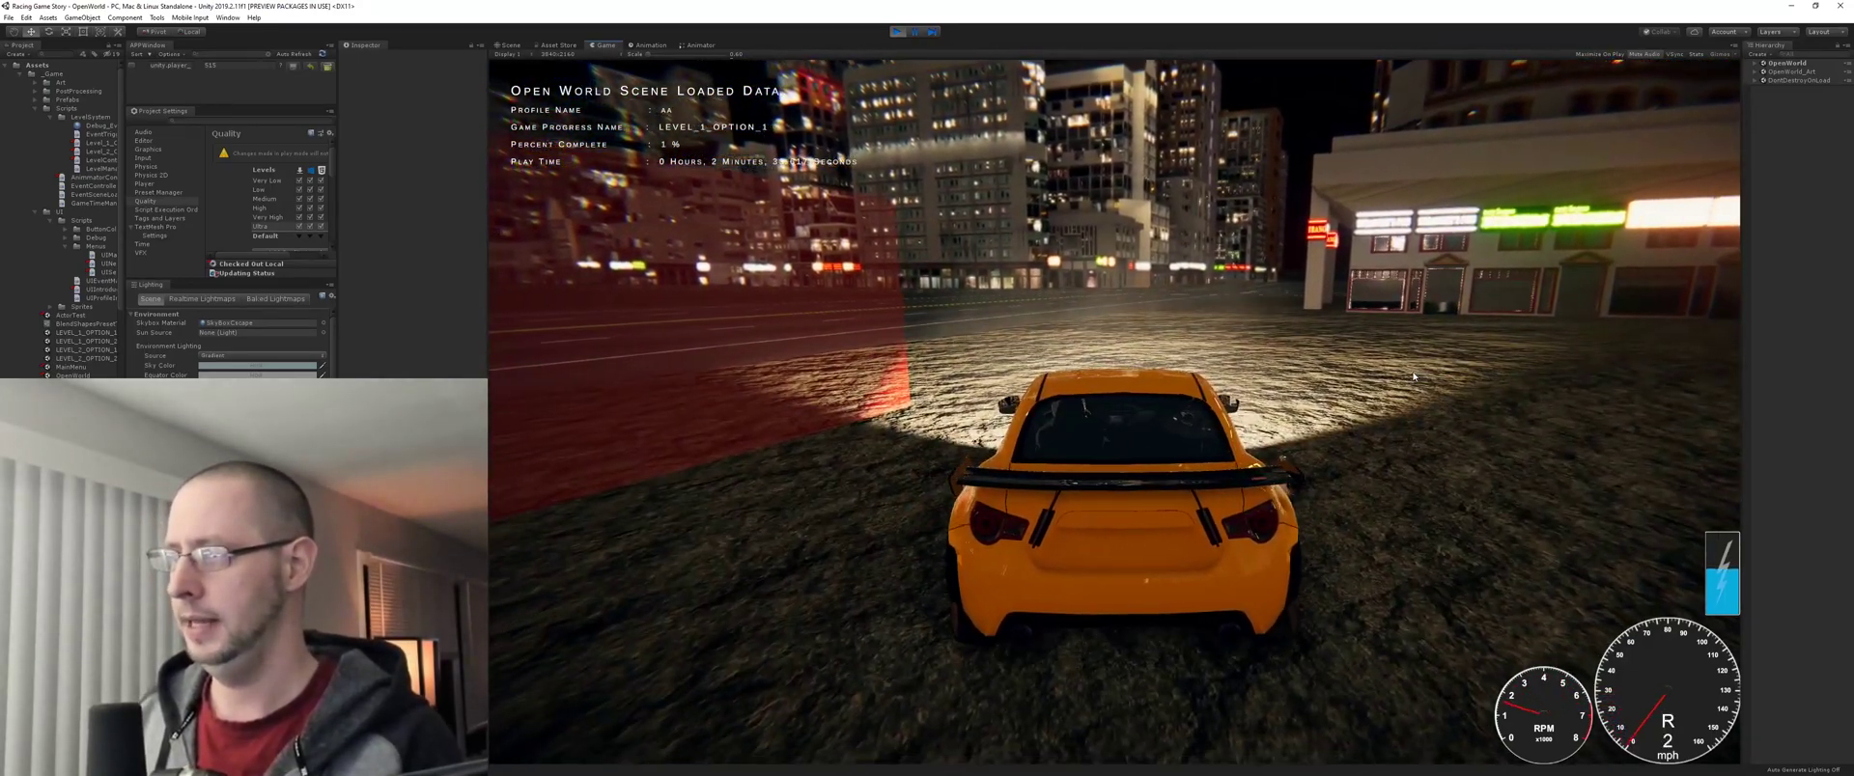
key(a)
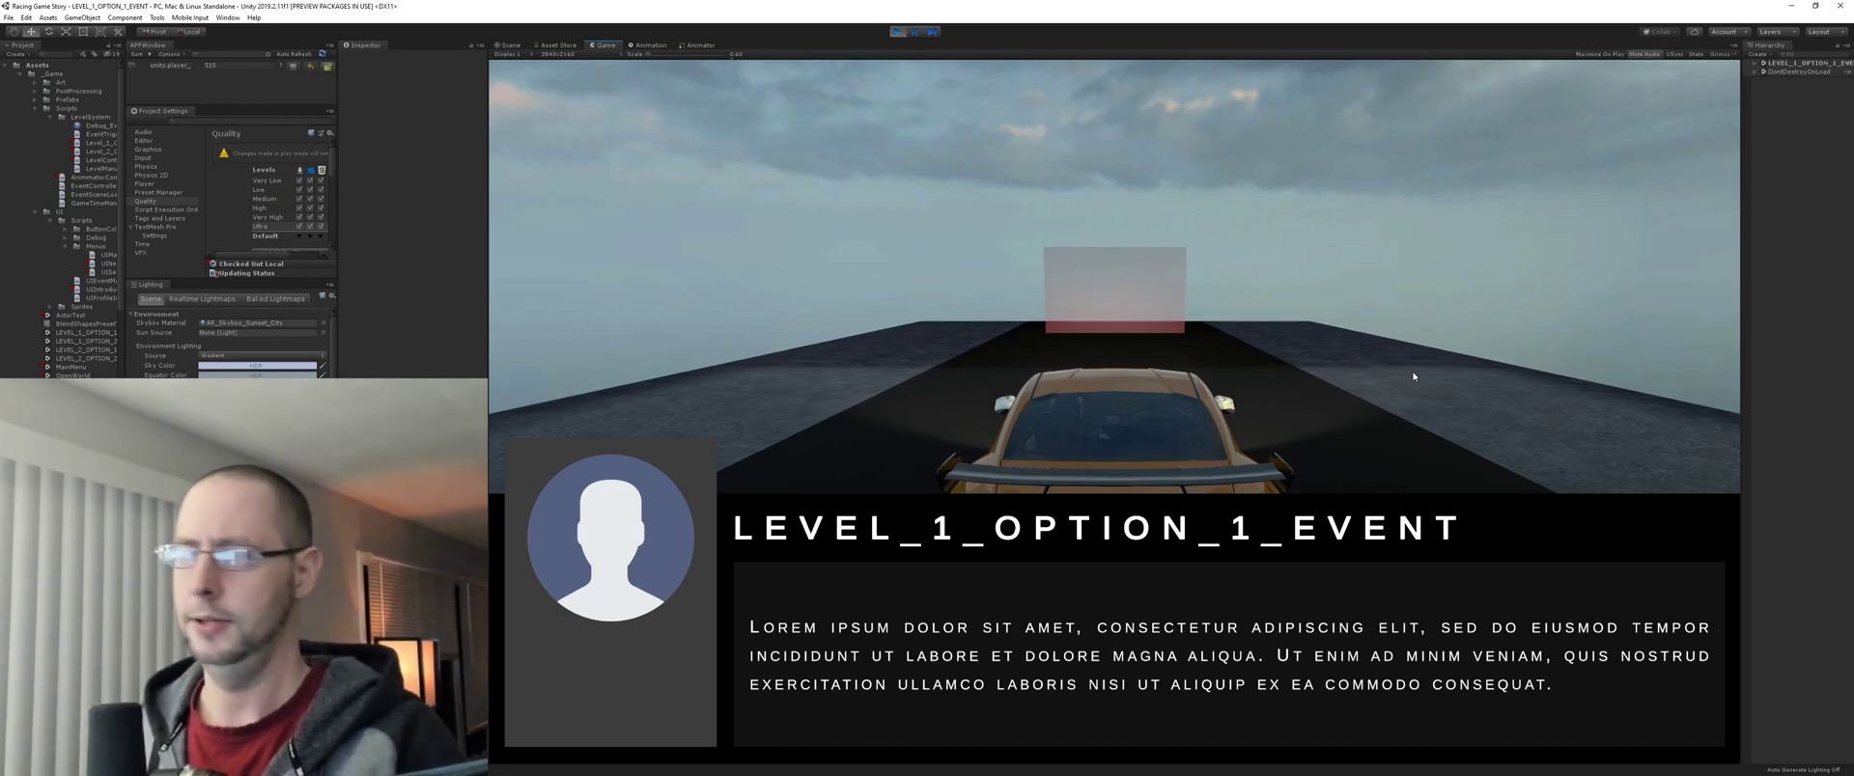
- Restart play mode from the main menu and start a new game with a profile named AAA
click(896, 33)
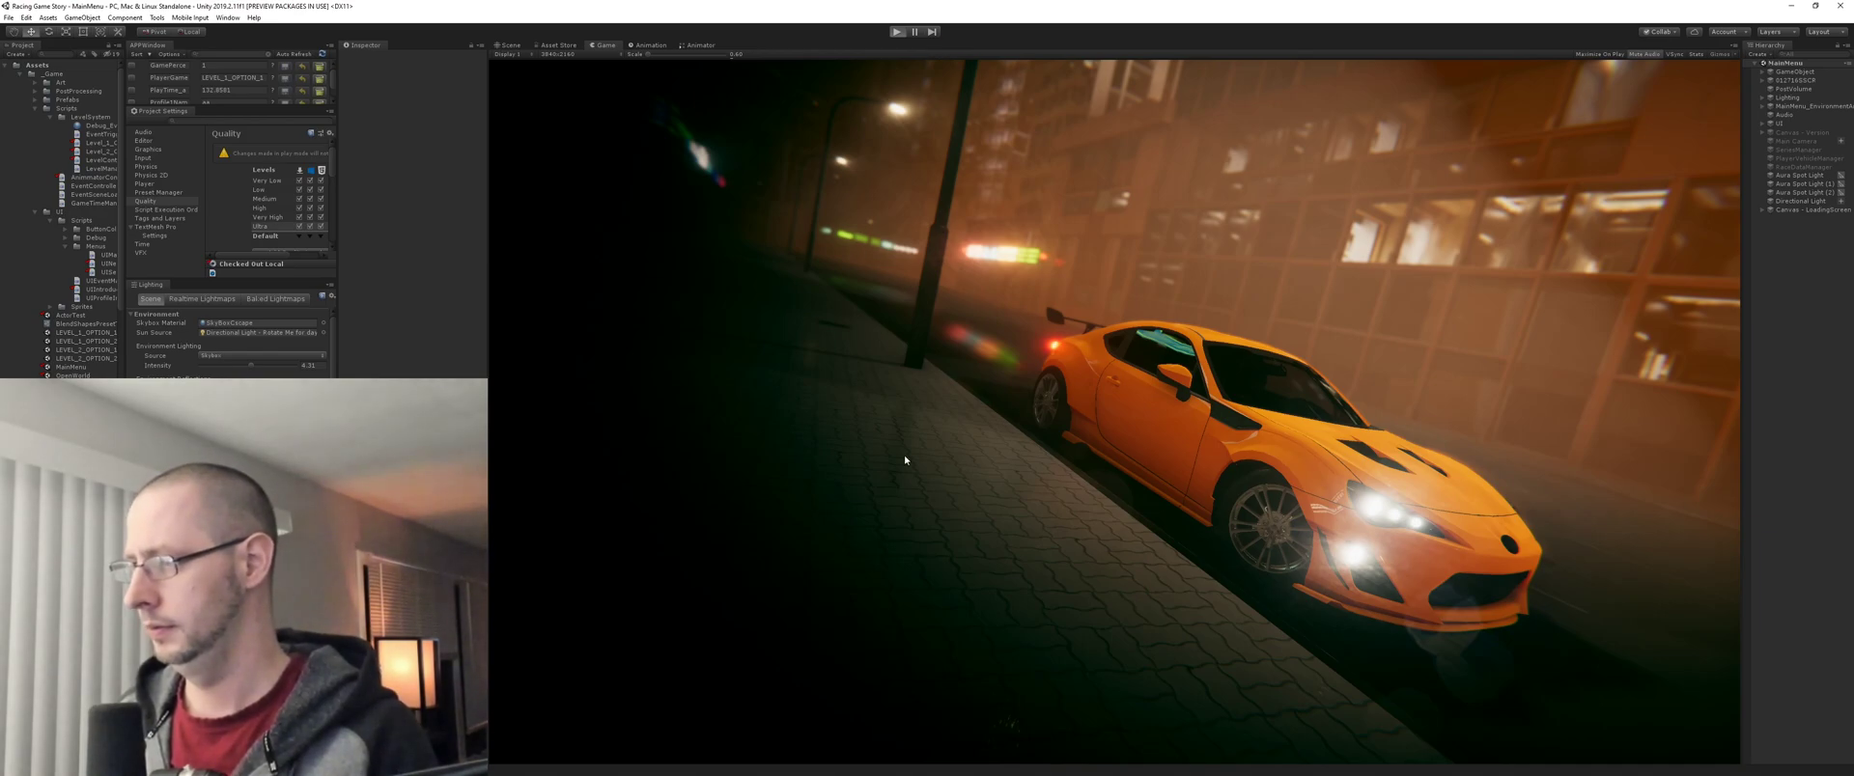
key(ctrl+p)
click(712, 545)
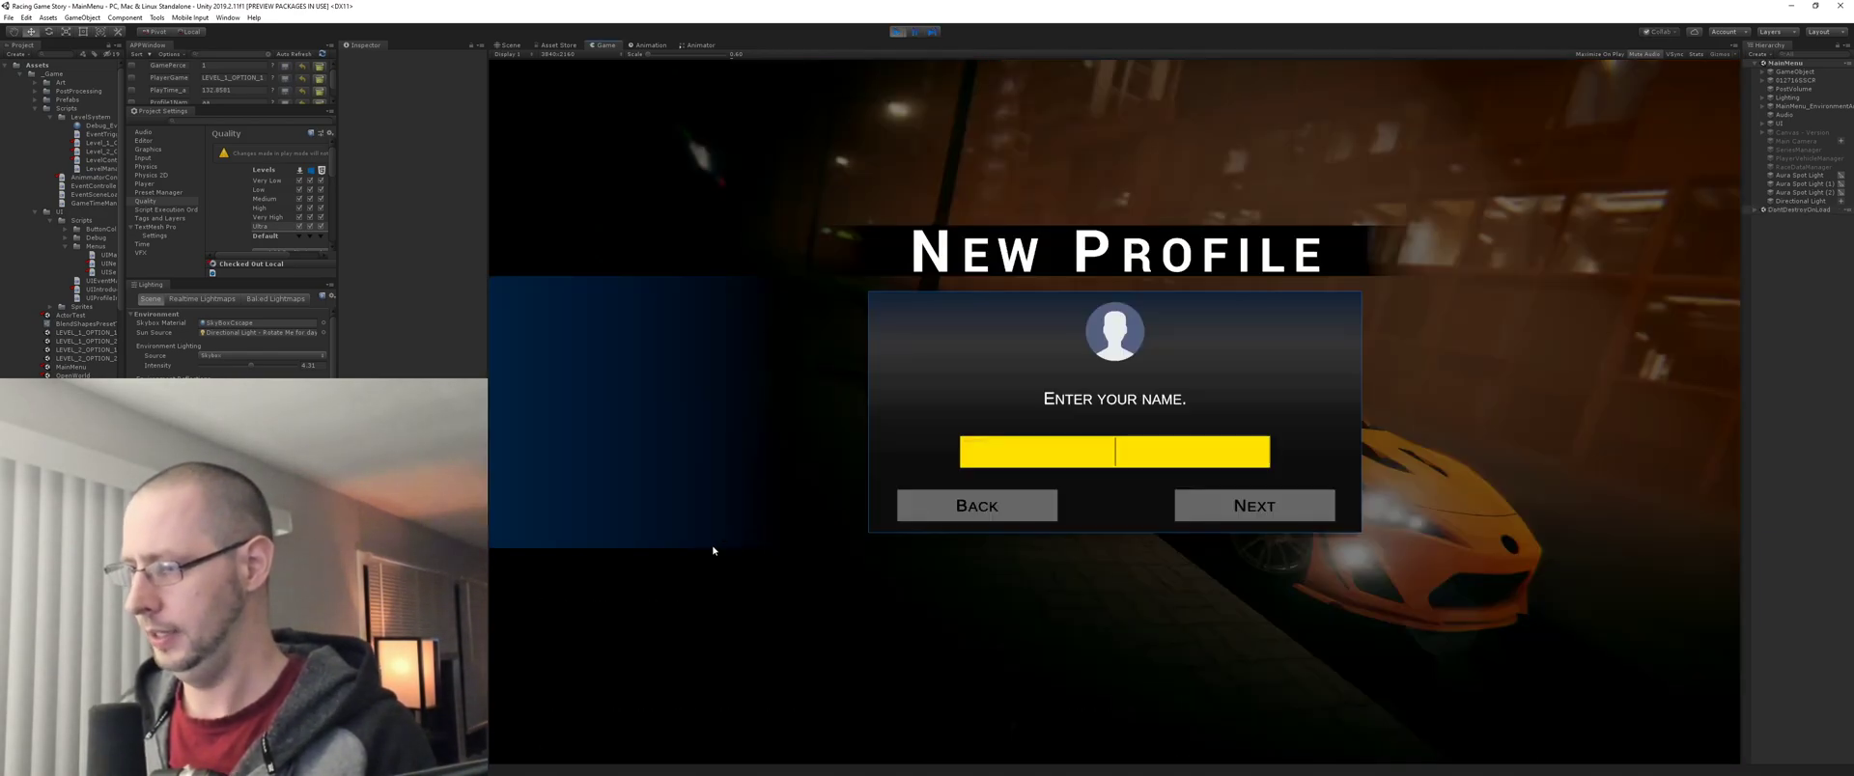
text(AAA)
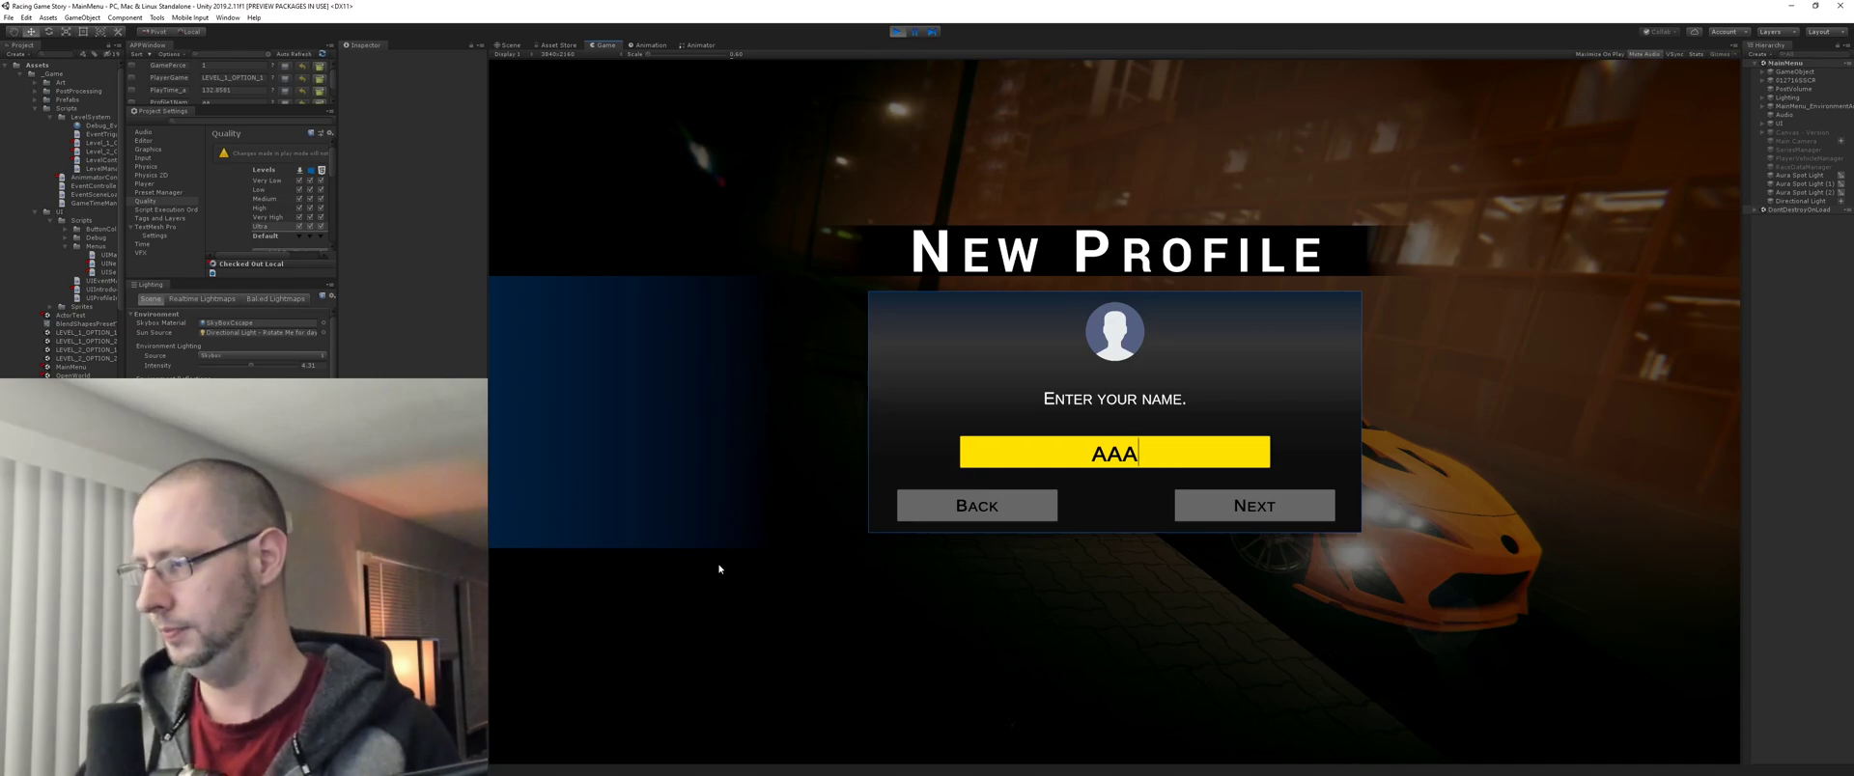
click(1294, 512)
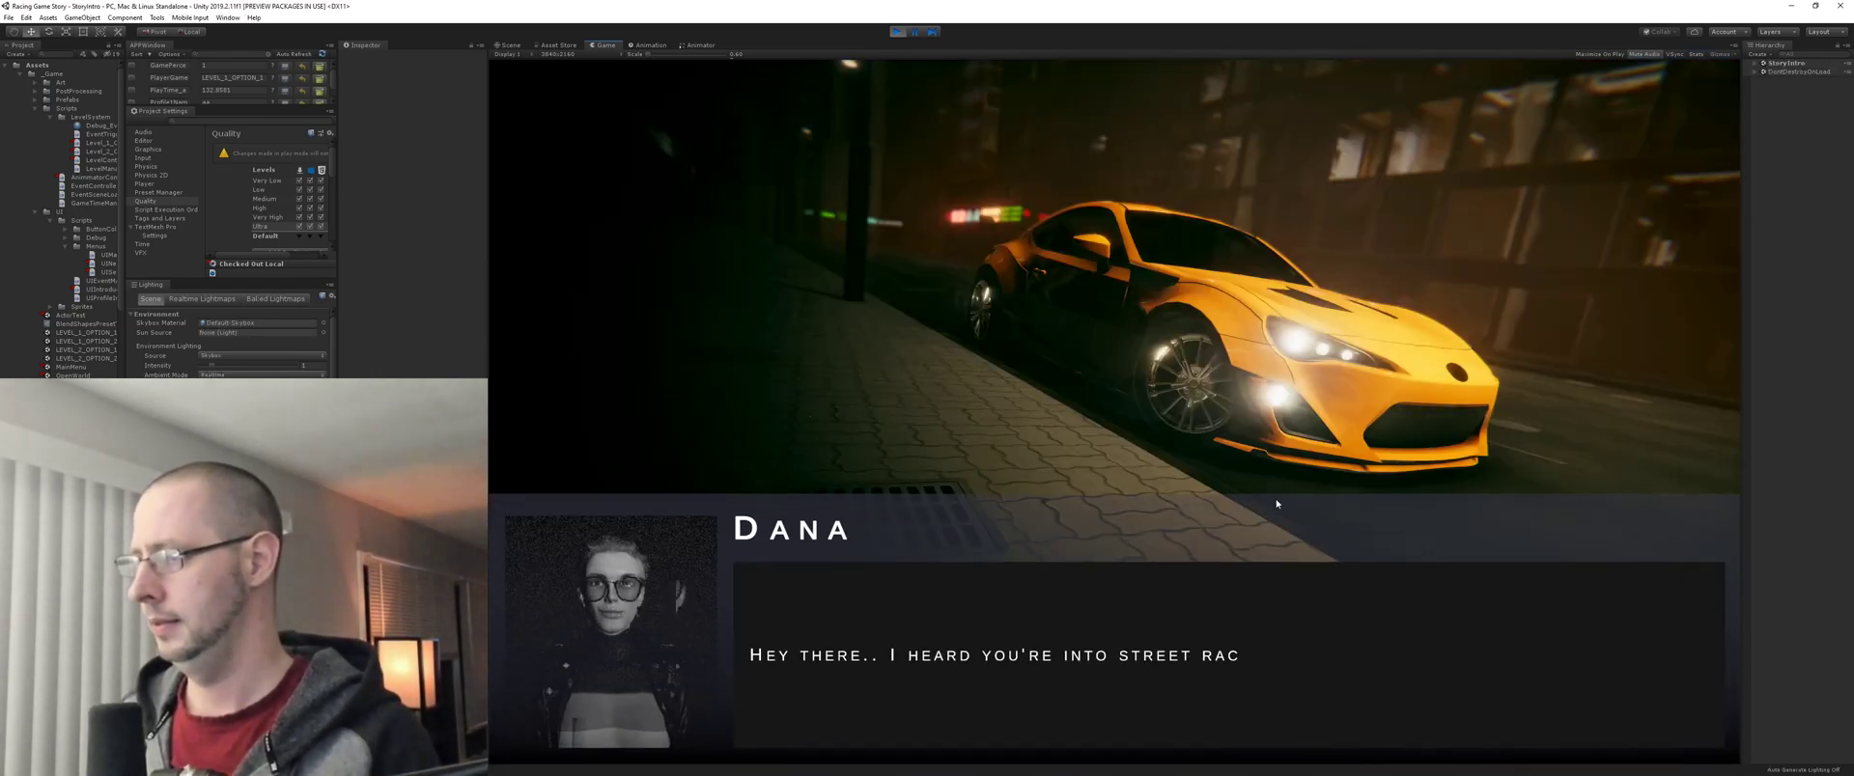
- Skip through Dana's intro dialogue and choose to head for the coast
click(1284, 487)
click(1299, 459)
click(1313, 428)
click(1313, 428)
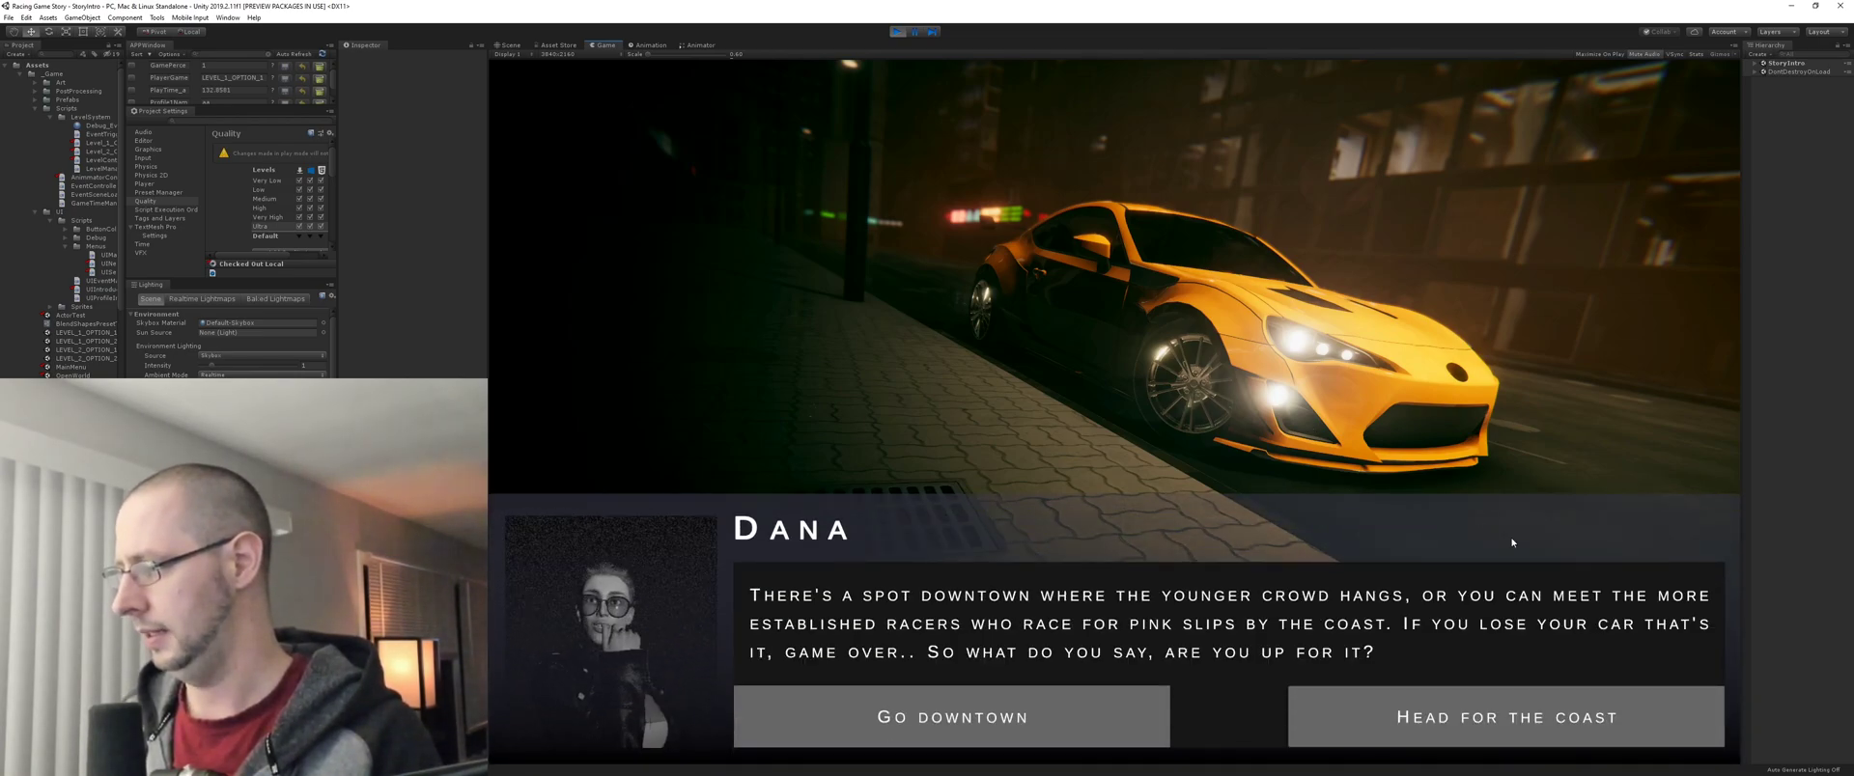
click(1543, 724)
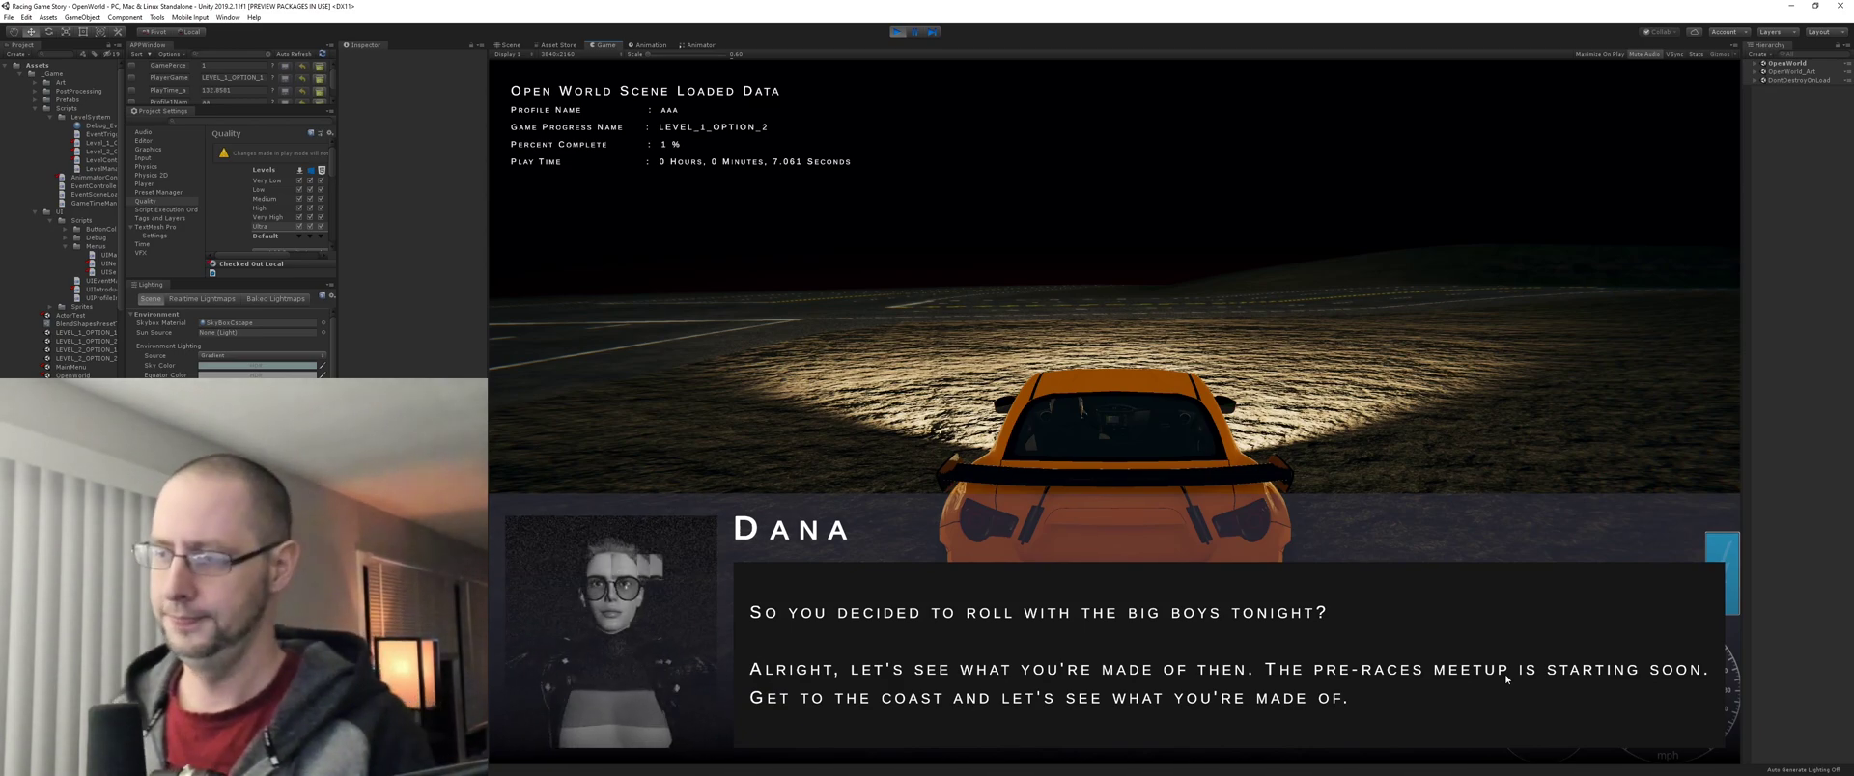
- Drive the car along the dark coastal road into the red event marker, and stop play mode once the event scene loads
key(w)
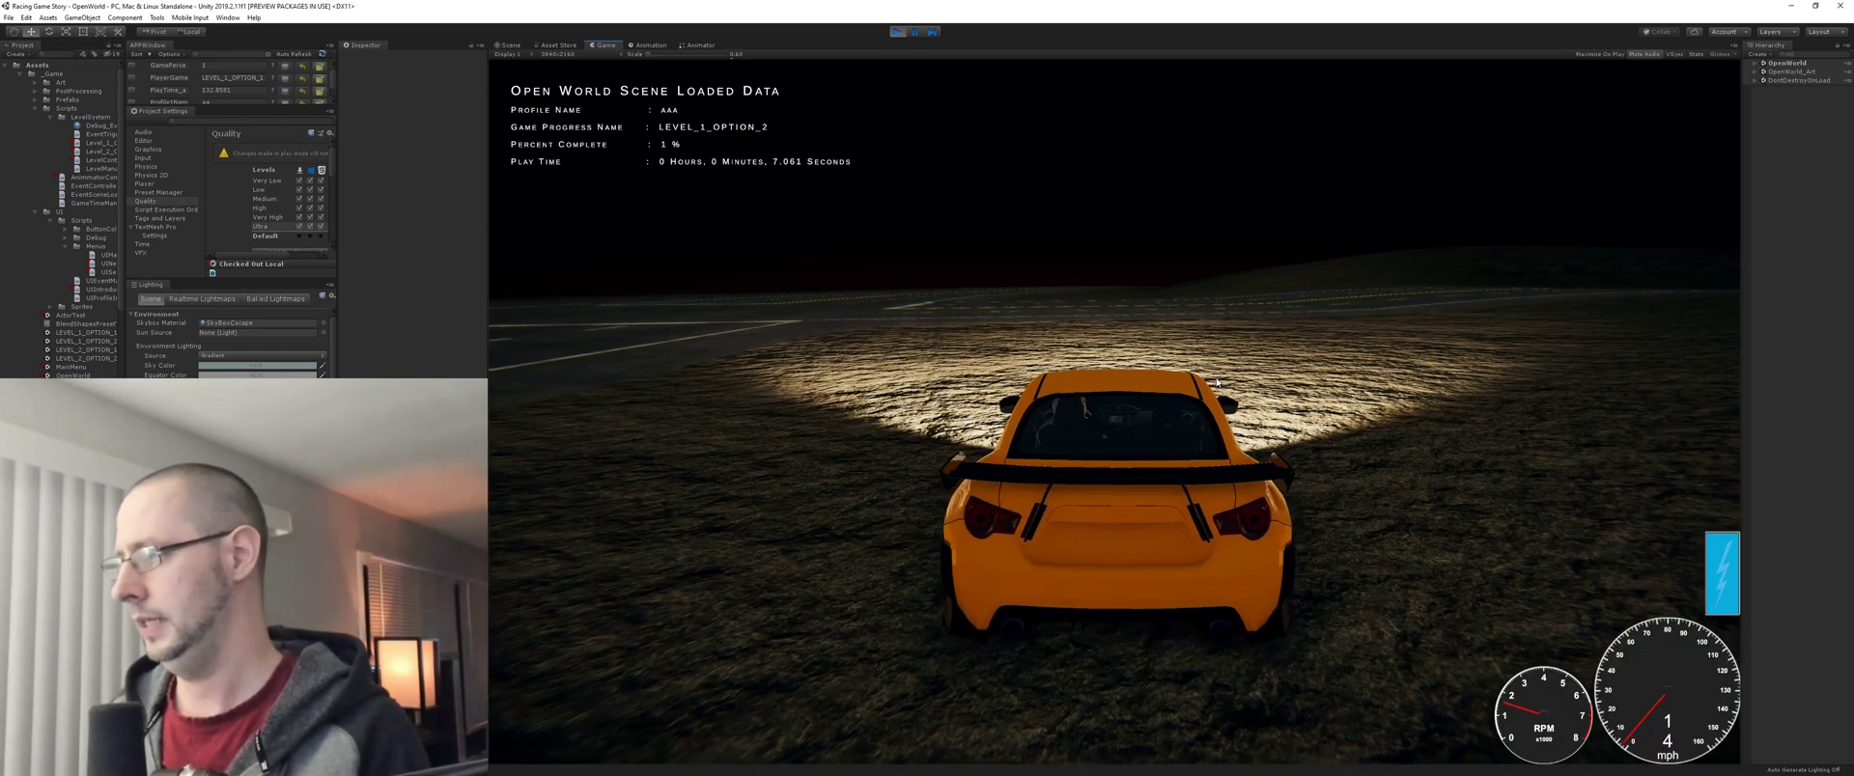
key(w)
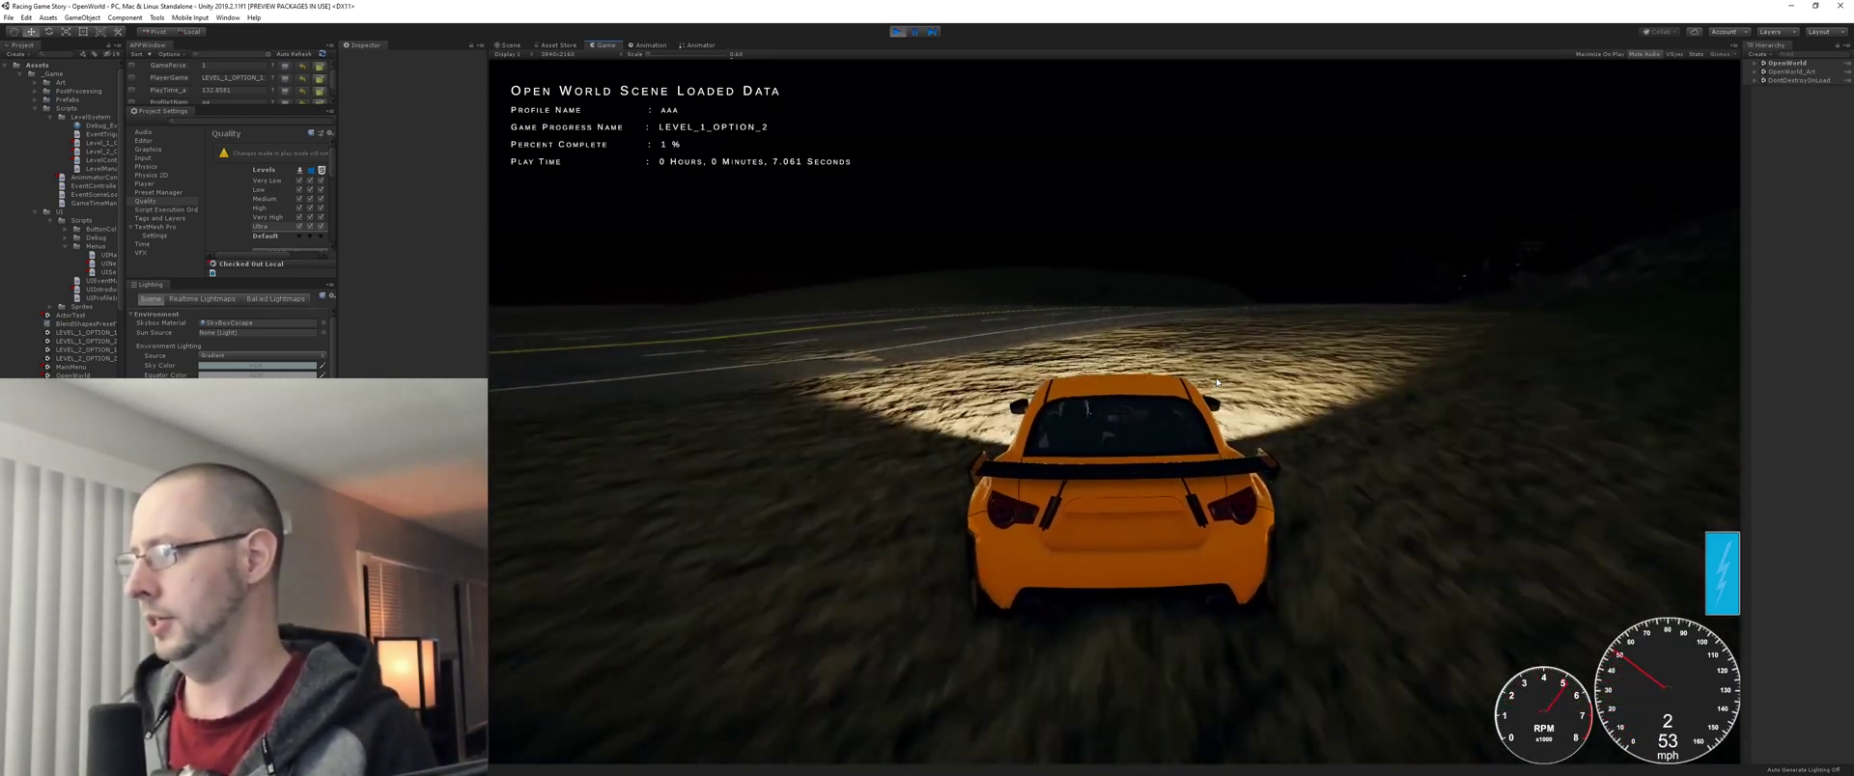
key(d)
key(w)
key(a)
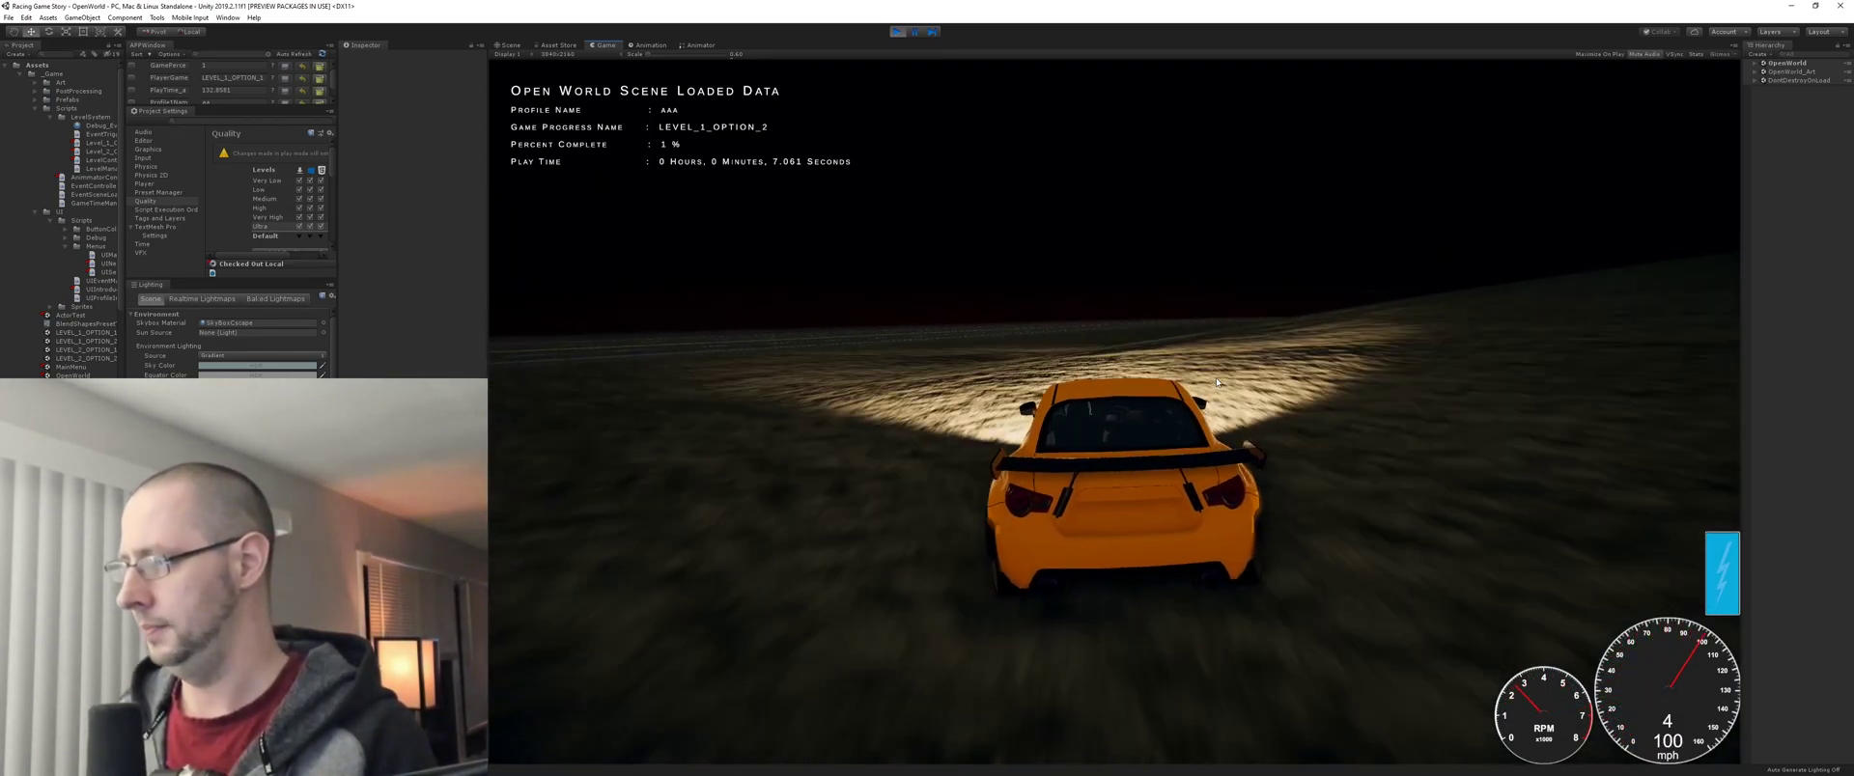
key(w)
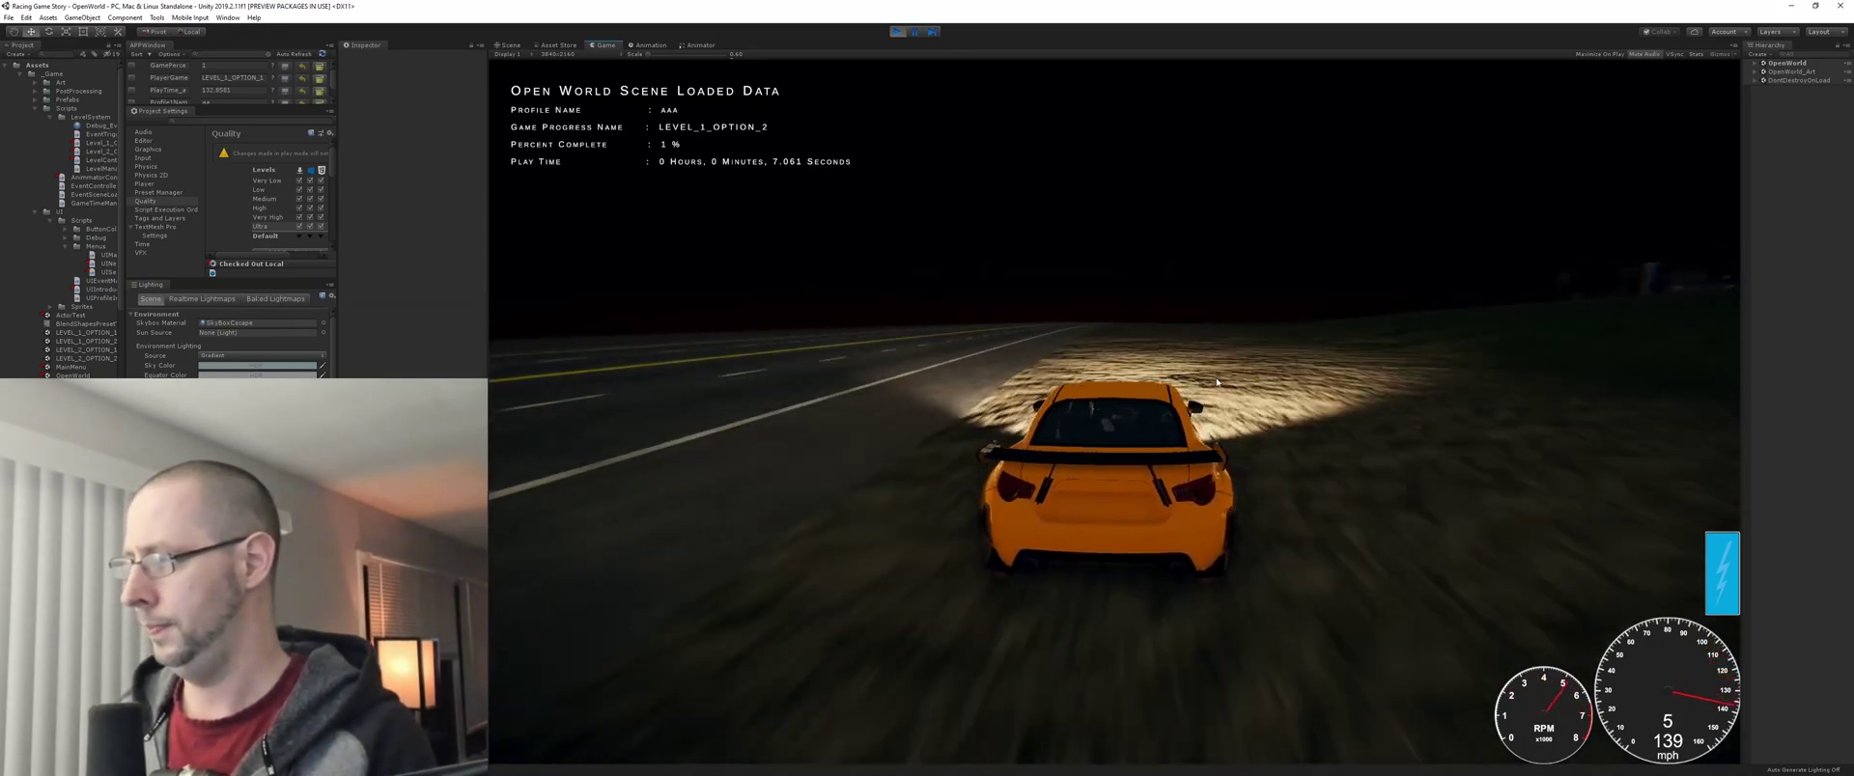
key(a)
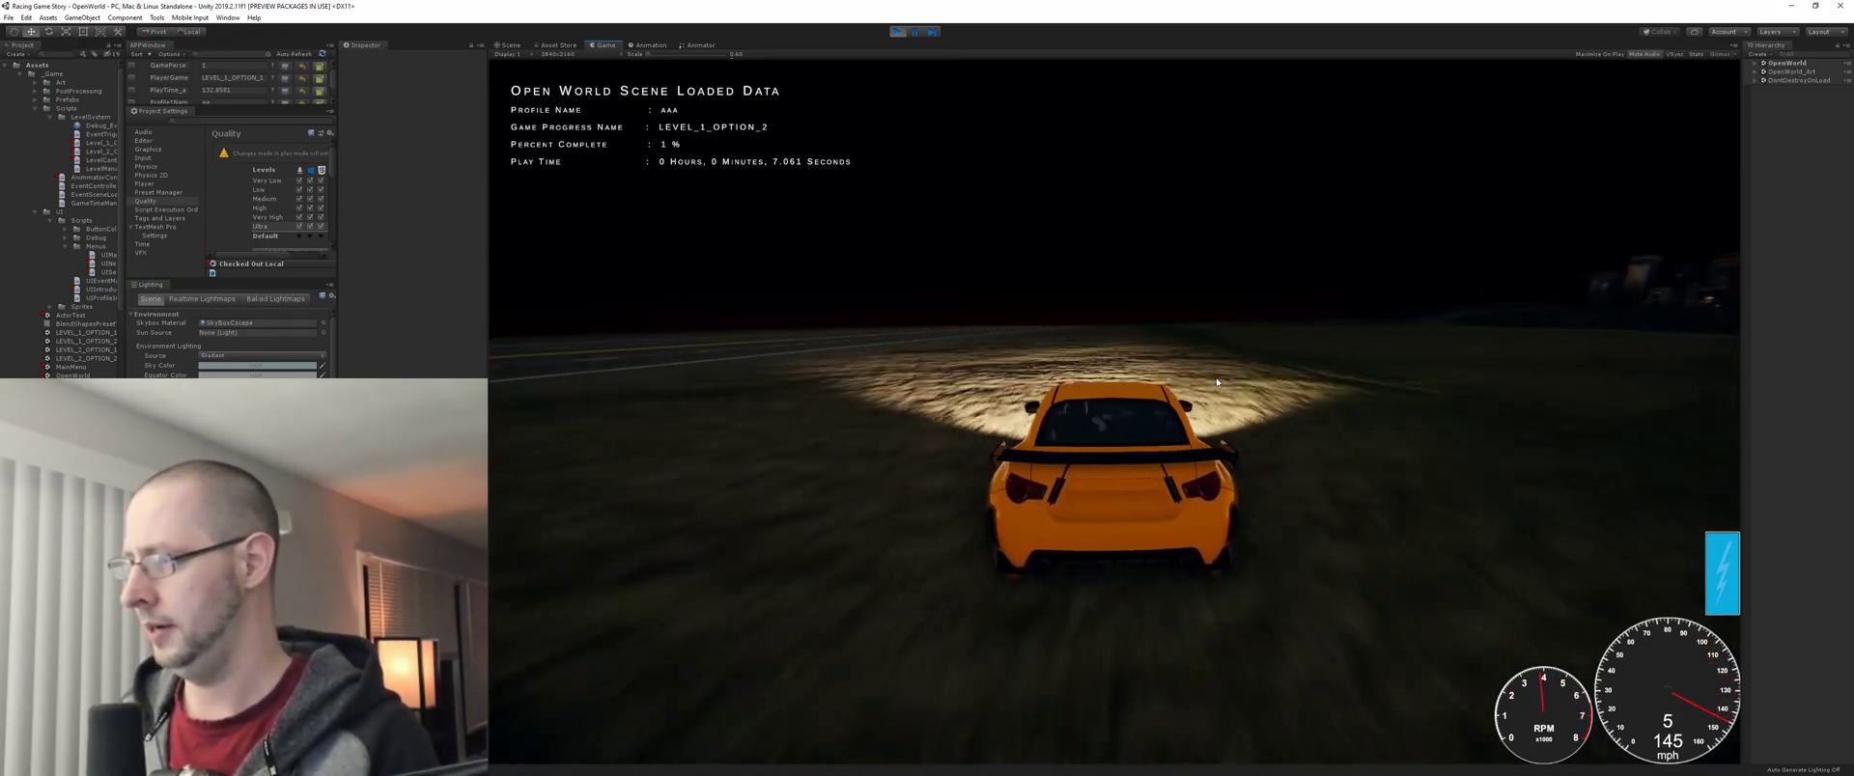
key(a)
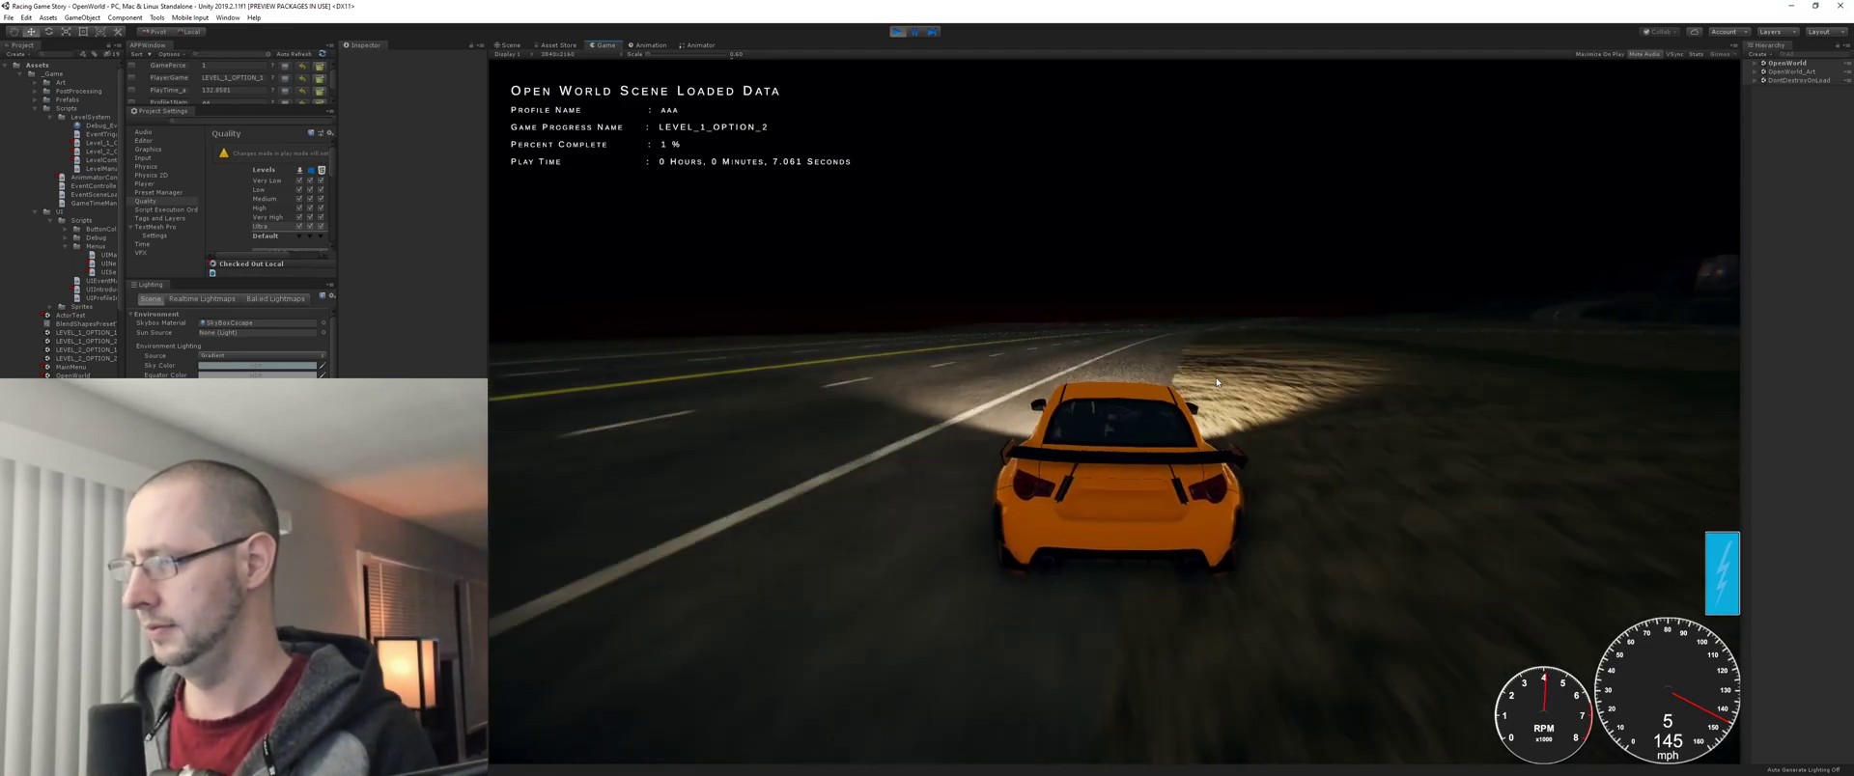
key(a)
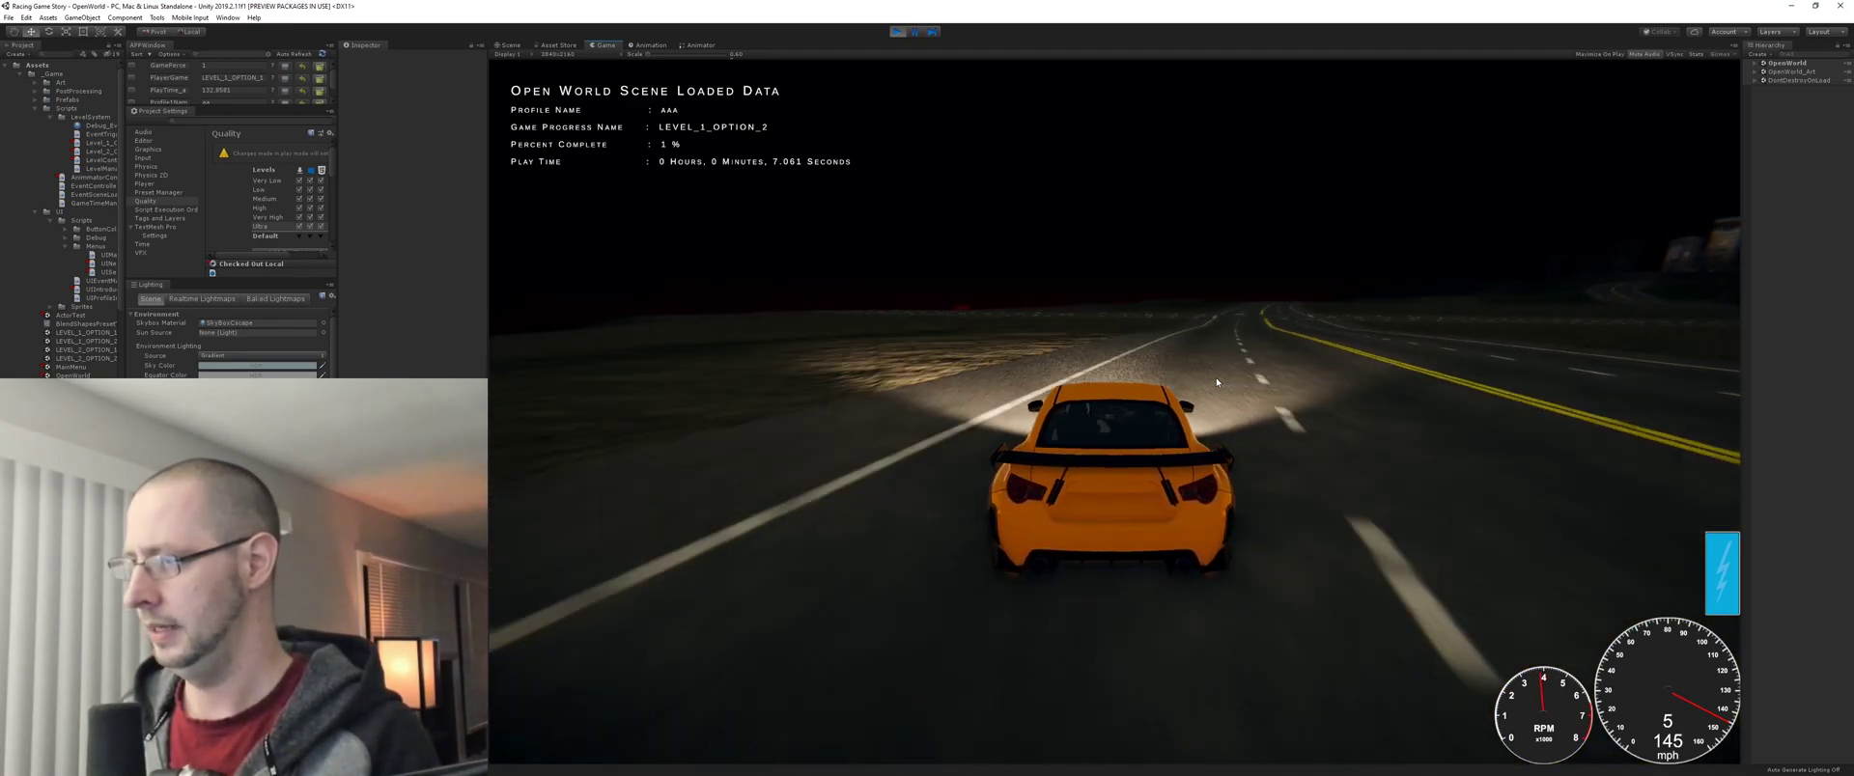
key(s)
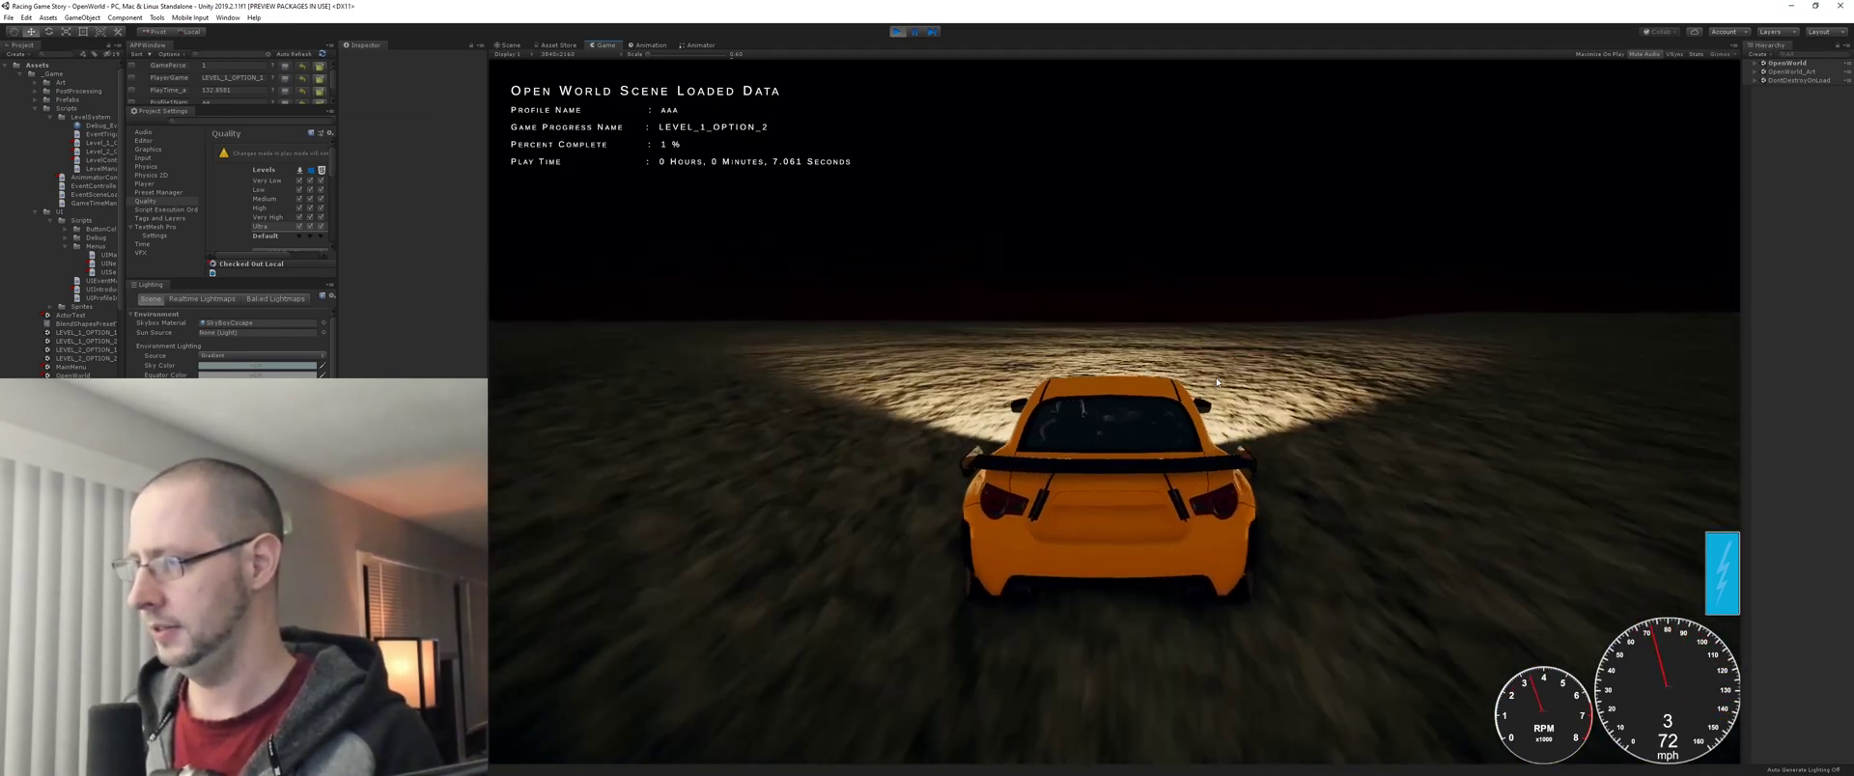
key(w)
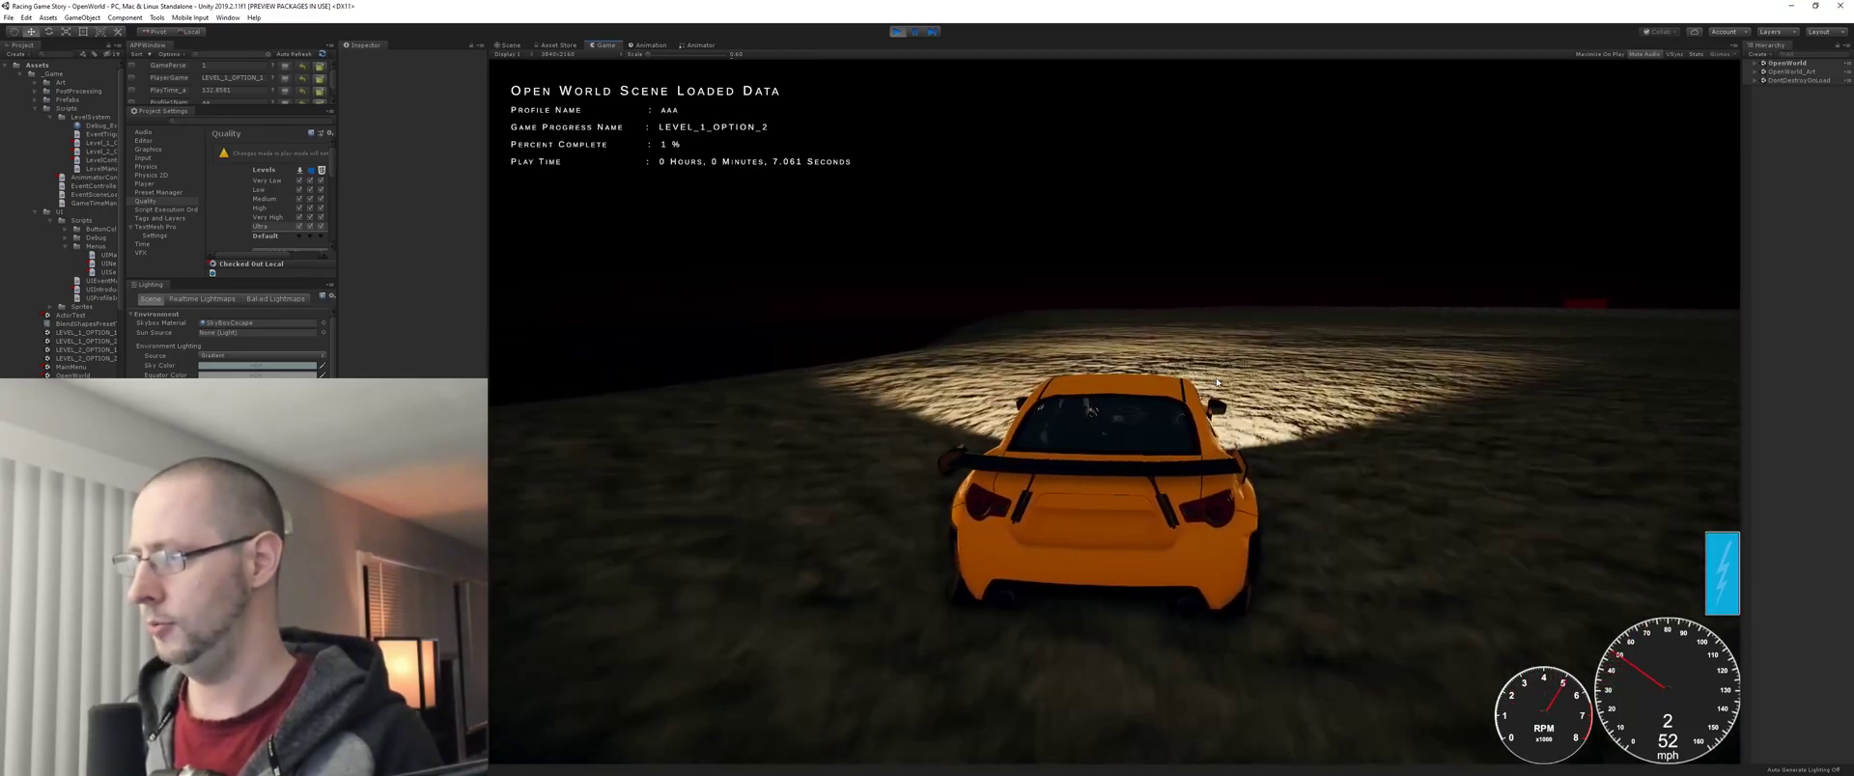
key(a)
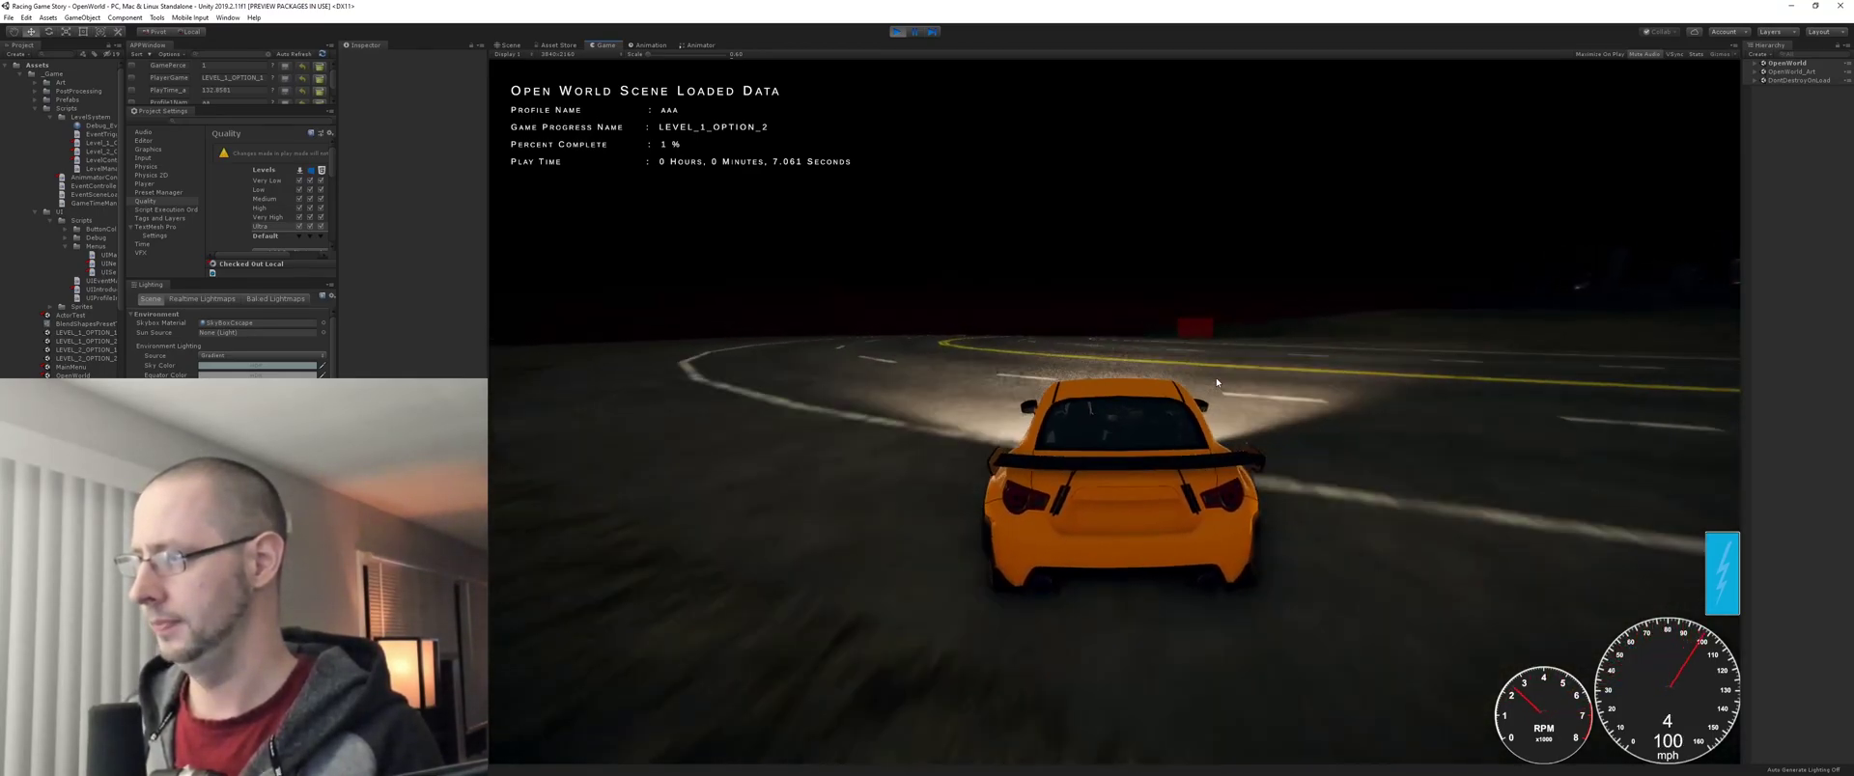
key(w)
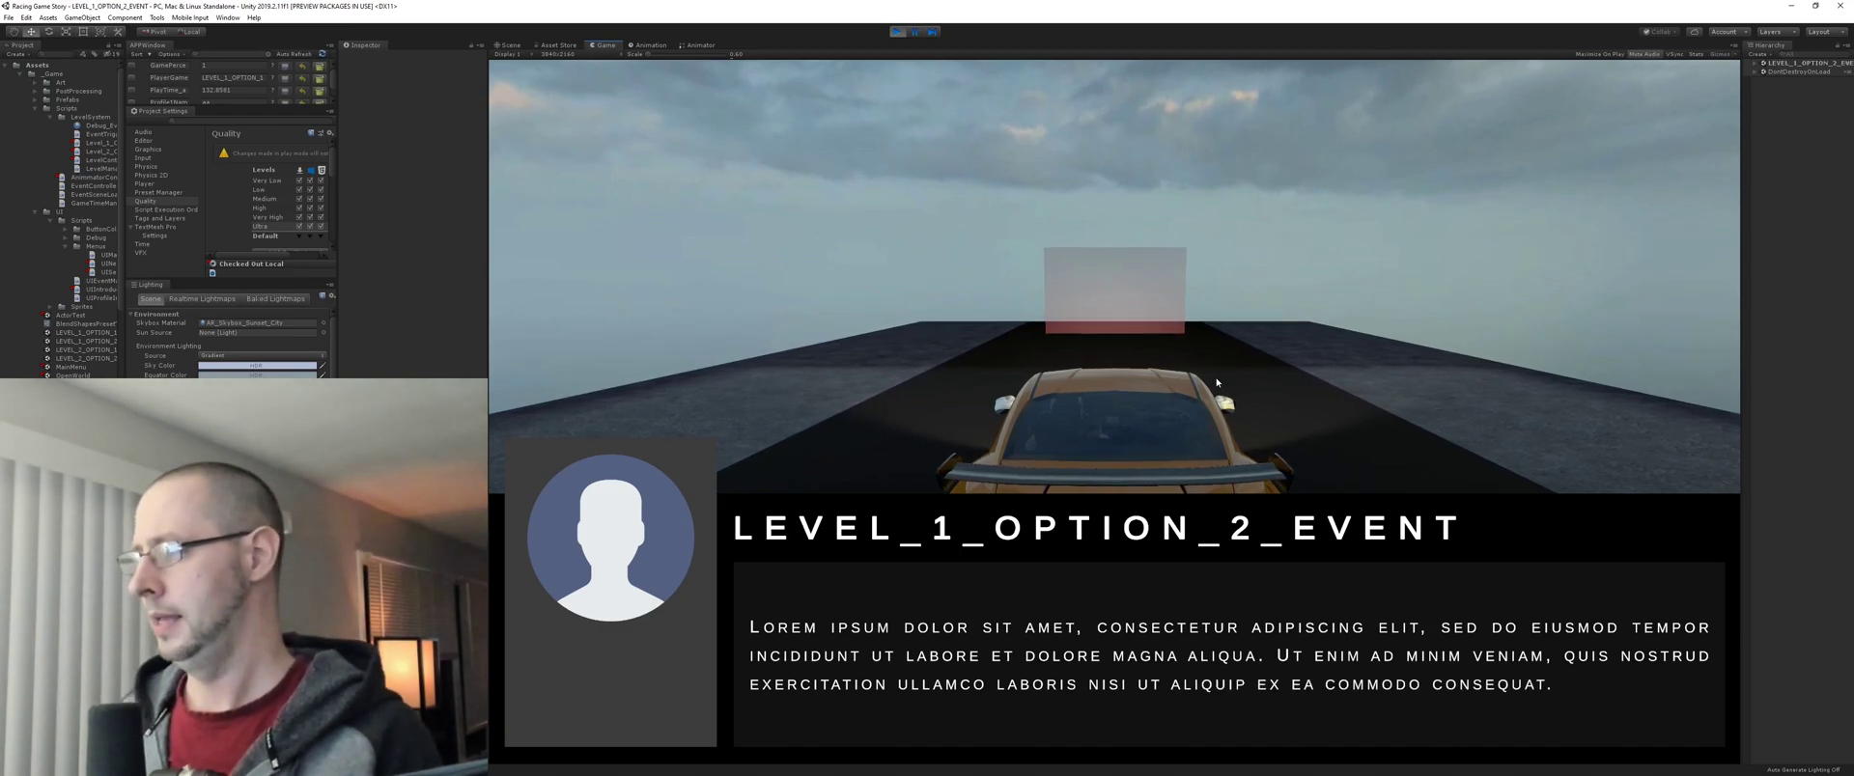
click(896, 33)
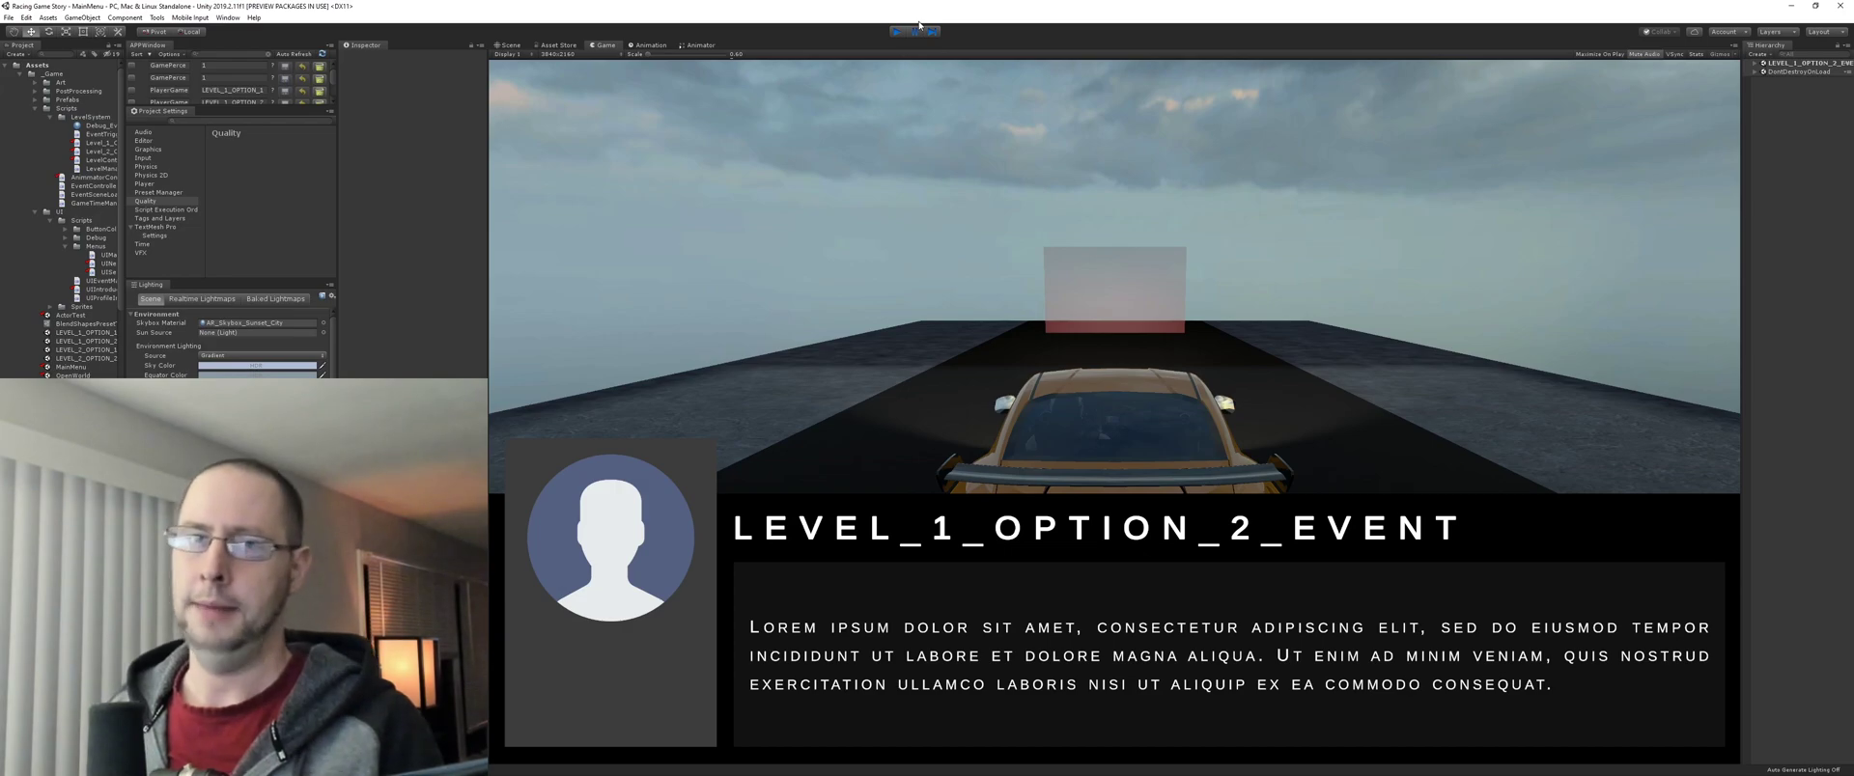